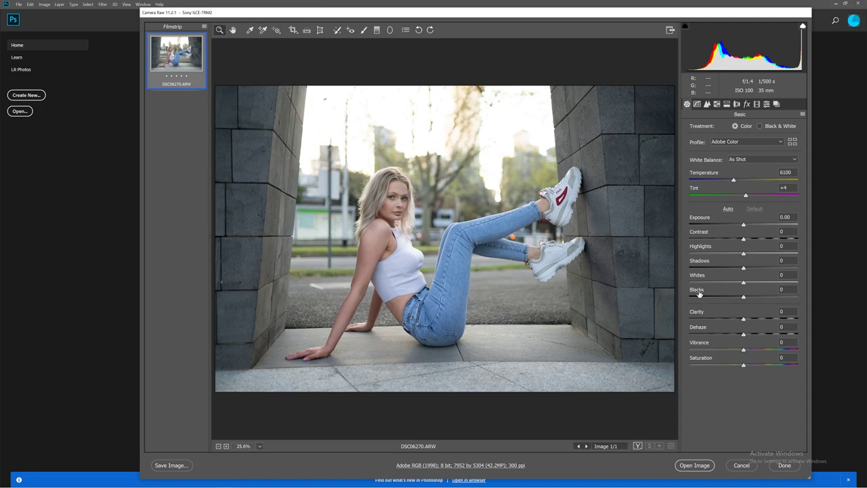
Set the photo's Clarity to +45, Contrast to +15, Highlights to -51, Shadows to -17, Whites to -20 and Exposure to +0.20.
{"action": "left_click_drag", "start_coordinate": [758, 317], "coordinate": [766, 319]}
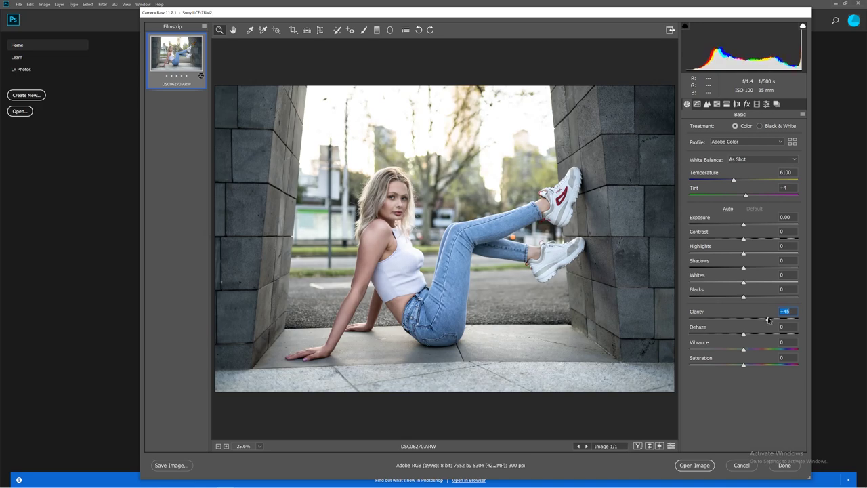
{"action": "left_click_drag", "start_coordinate": [759, 238], "coordinate": [751, 240]}
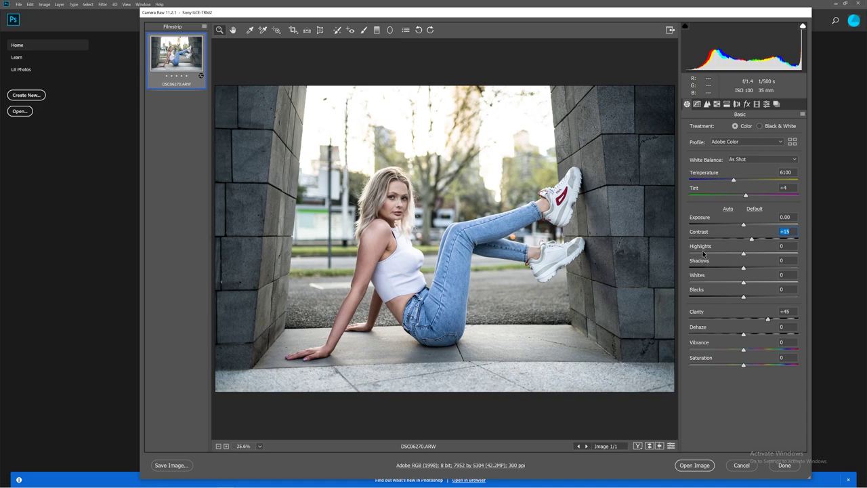
{"action": "left_click_drag", "start_coordinate": [703, 254], "coordinate": [735, 270]}
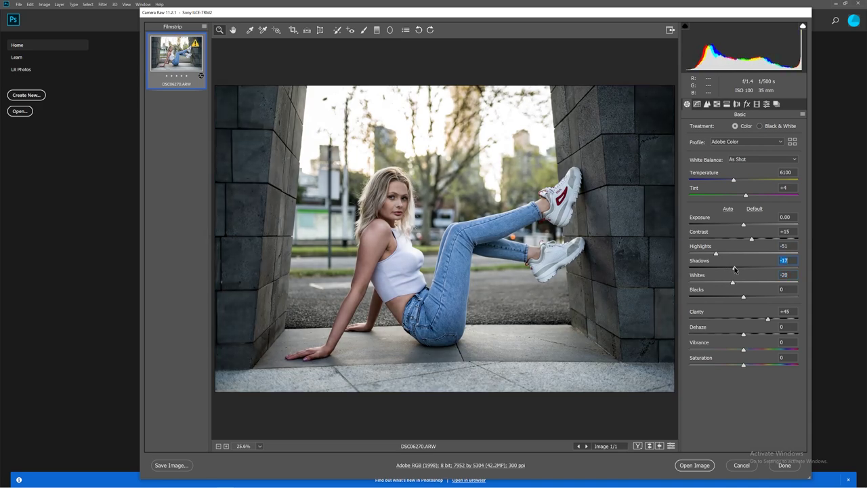
{"action": "left_click_drag", "start_coordinate": [744, 225], "coordinate": [746, 227]}
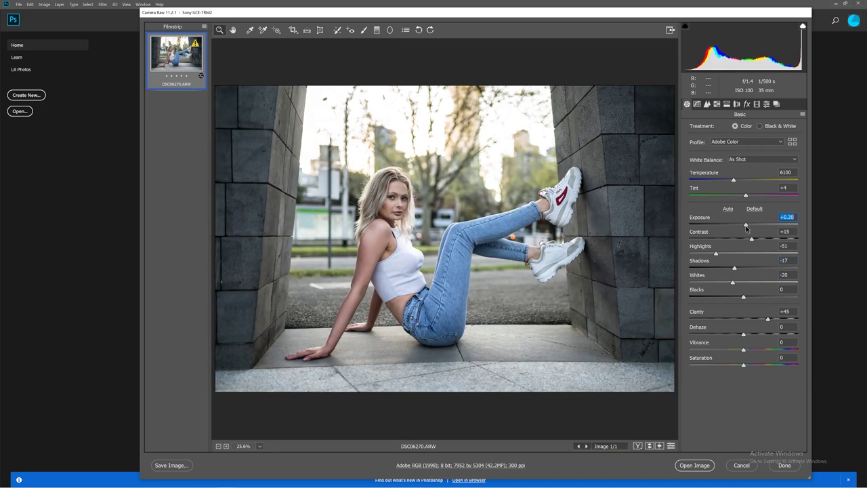
Set the photo's color Temperature to 6450, Vibrance to +38 and the Blues saturation to +21.
{"action": "left_click_drag", "start_coordinate": [737, 181], "coordinate": [739, 182]}
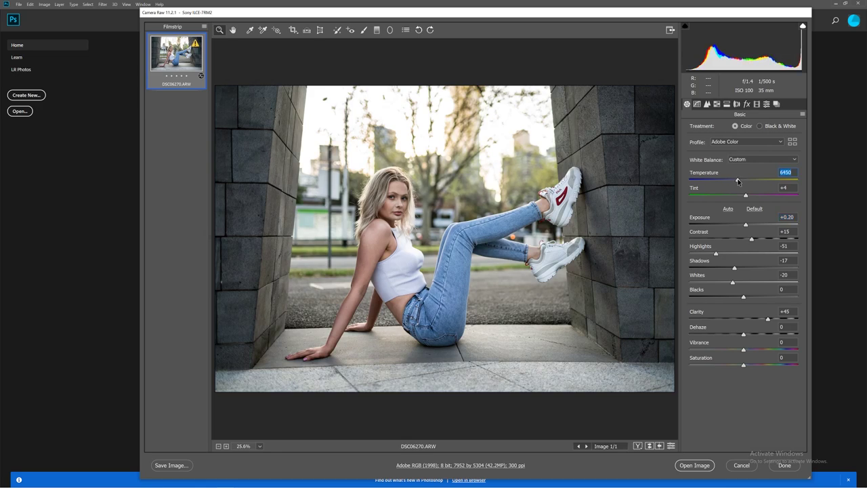
{"action": "left_click_drag", "start_coordinate": [761, 350], "coordinate": [770, 349]}
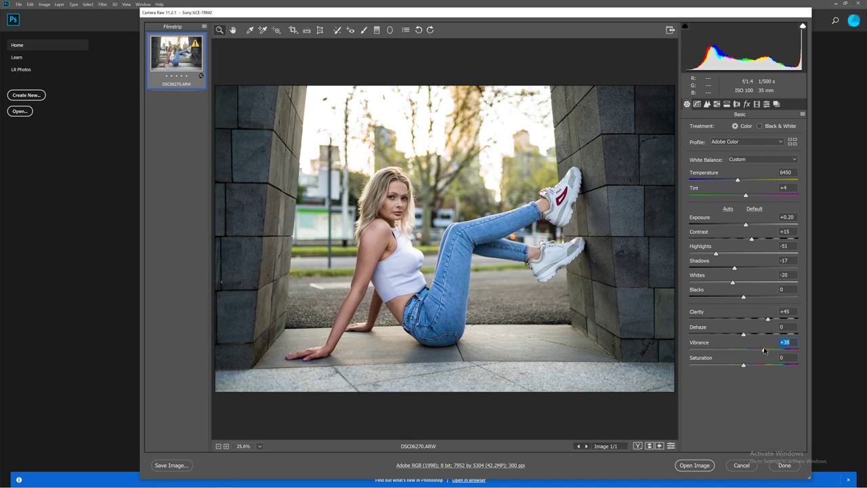
{"action": "left_click", "coordinate": [717, 104]}
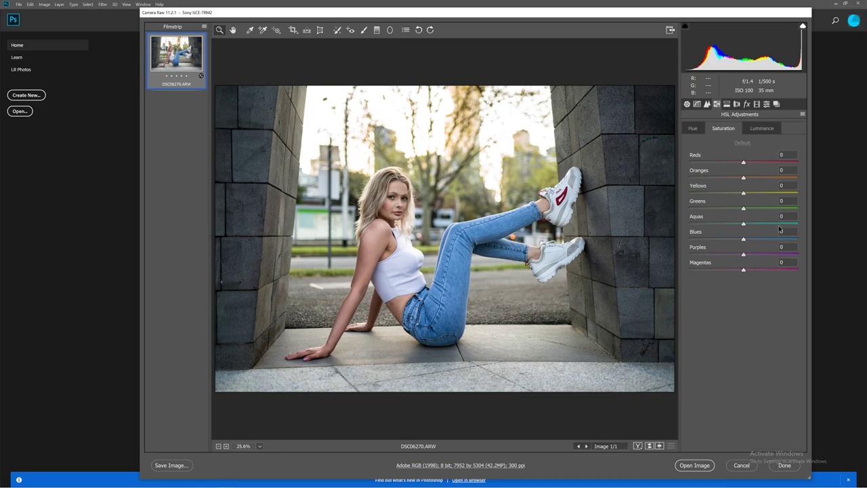
{"action": "left_click_drag", "start_coordinate": [766, 238], "coordinate": [757, 239]}
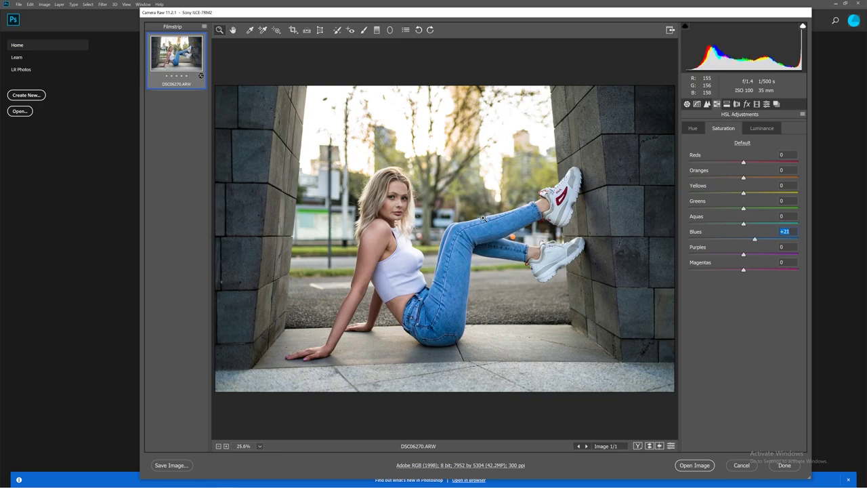
Brighten both of the woman's eyes with a size 6 Adjustment Brush using Exposure +0.30 and Clarity +13.
{"action": "left_click", "coordinate": [364, 30]}
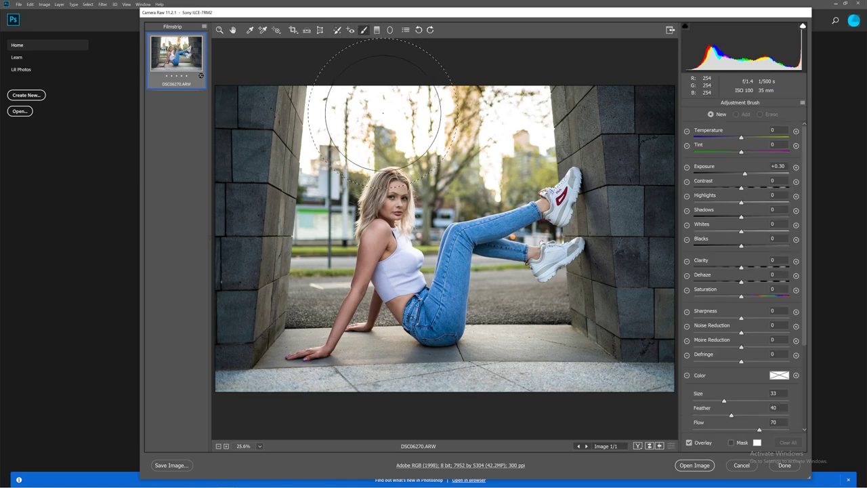
{"action": "key", "text": "ctrl+plus"}
{"action": "key", "text": "ctrl+plus"}
{"action": "left_click_drag", "start_coordinate": [360, 115], "coordinate": [370, 221]}
{"action": "scroll", "coordinate": [369, 221], "scroll_direction": "left", "scroll_amount": 2}
{"action": "key", "text": "ctrl+plus"}
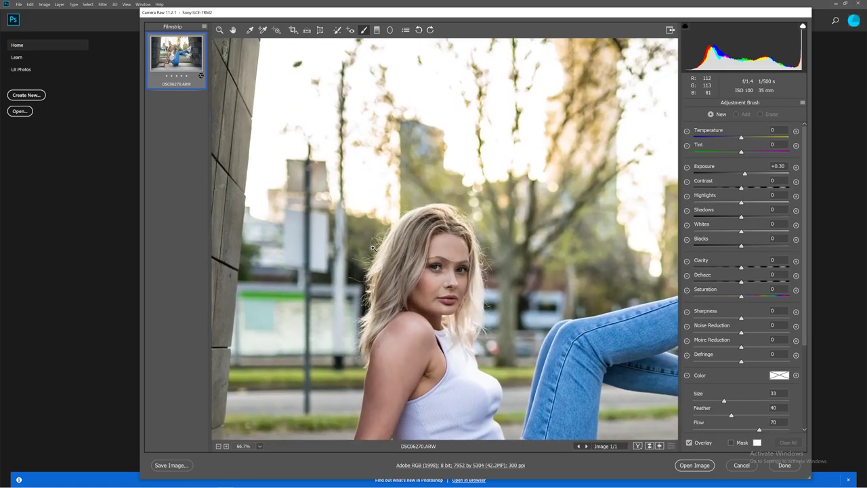
{"action": "key", "text": "ctrl+plus"}
{"action": "key", "text": "ctrl+plus"}
{"action": "scroll", "coordinate": [441, 278], "scroll_direction": "down", "scroll_amount": 2}
{"action": "key", "text": "bracketleft"}
{"action": "key", "text": "bracketleft"}
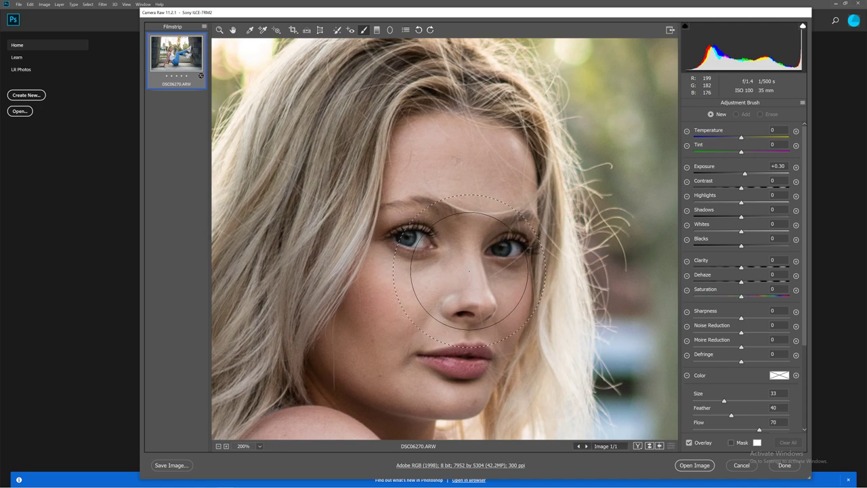
{"action": "key", "text": "bracketleft"}
{"action": "key", "text": "bracketleft"}
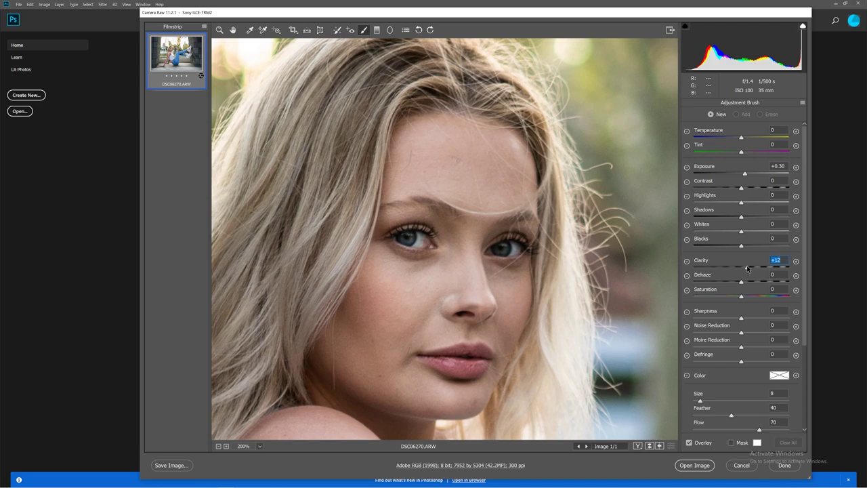
{"action": "key", "text": "bracketleft"}
{"action": "left_click", "coordinate": [414, 243]}
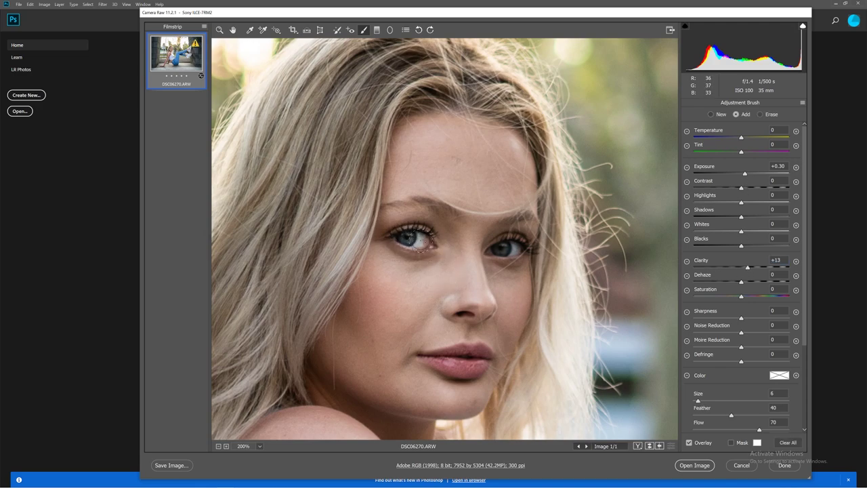
{"action": "left_click_drag", "start_coordinate": [502, 248], "coordinate": [512, 248]}
Extend the eye brush adjustment over the woman's lips.
{"action": "scroll", "coordinate": [449, 265], "scroll_direction": "down", "scroll_amount": 4}
{"action": "key", "text": "ctrl+plus"}
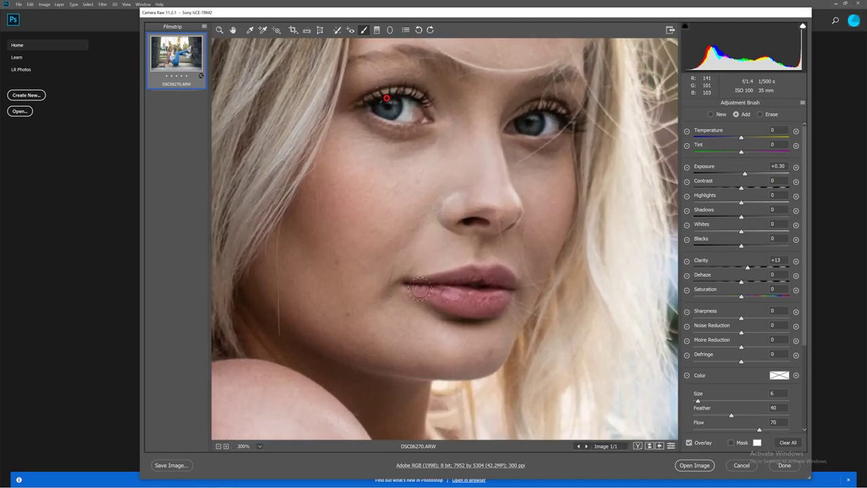
{"action": "mouse_move", "coordinate": [420, 289]}
{"action": "left_mouse_down"}
{"action": "mouse_move", "coordinate": [471, 303]}
{"action": "mouse_move", "coordinate": [494, 297]}
{"action": "mouse_move", "coordinate": [499, 279]}
{"action": "mouse_move", "coordinate": [447, 292]}
{"action": "left_mouse_up"}
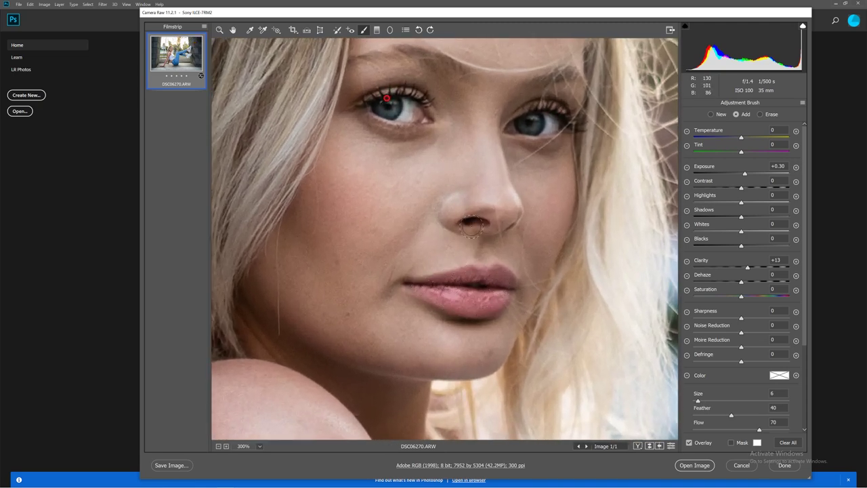
Paint a new size 3 brush adjustment on the nostrils, with Exposure 0.00, Shadows -10 and Clarity +1.
{"action": "left_click", "coordinate": [338, 31]}
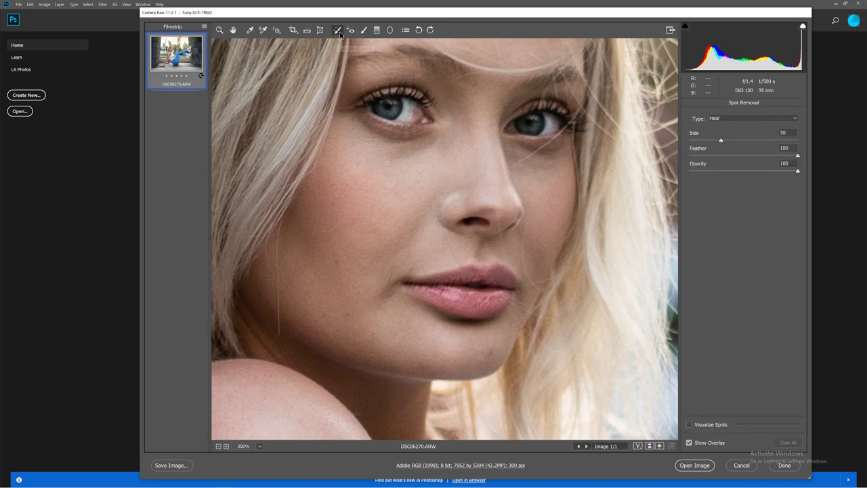
{"action": "left_click", "coordinate": [364, 30]}
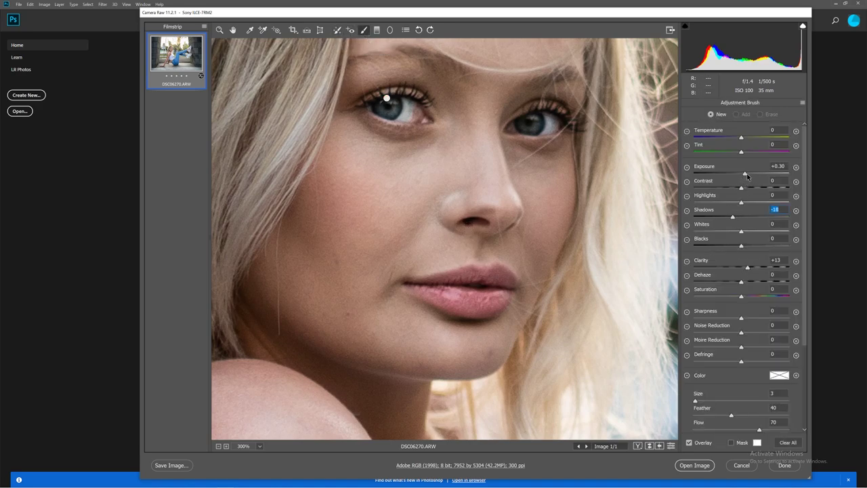
{"action": "left_click_drag", "start_coordinate": [747, 176], "coordinate": [741, 175]}
{"action": "left_click", "coordinate": [473, 215]}
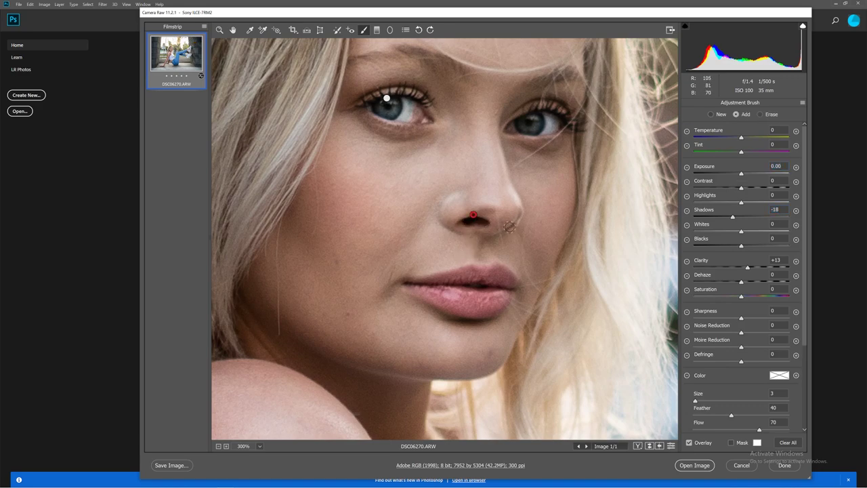
{"action": "left_click", "coordinate": [738, 217]}
{"action": "left_click", "coordinate": [741, 268]}
{"action": "key", "text": "ctrl+0"}
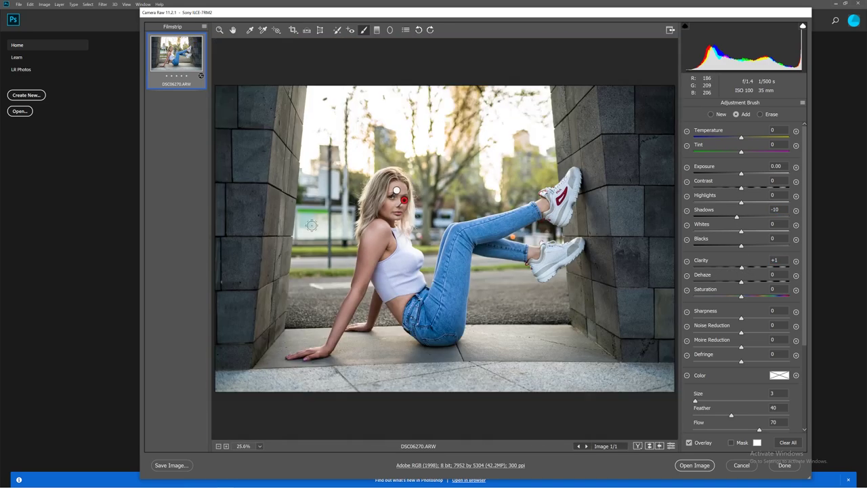
Start a new brush adjustment with Exposure -4.00, Blacks -100 and Clarity +24, and paint over the hair left of and above the face.
{"action": "left_click", "coordinate": [232, 30]}
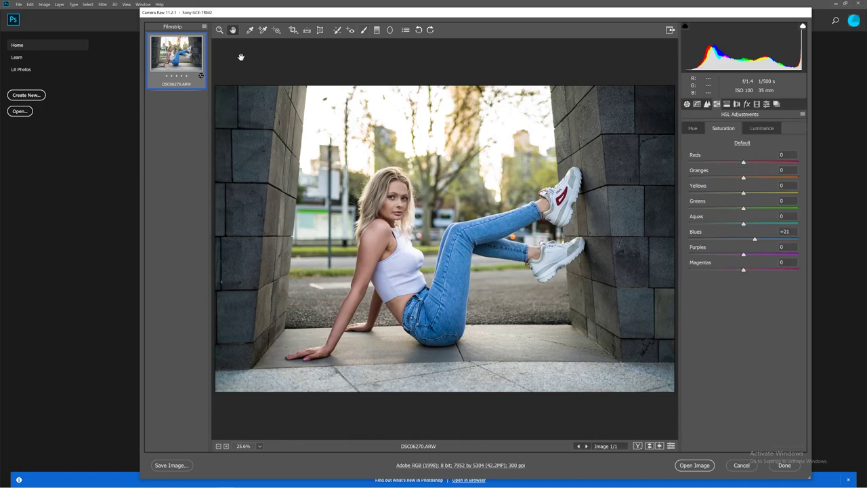
{"action": "left_click", "coordinate": [355, 235], "text": "ctrl"}
{"action": "left_click", "coordinate": [338, 221], "text": "ctrl"}
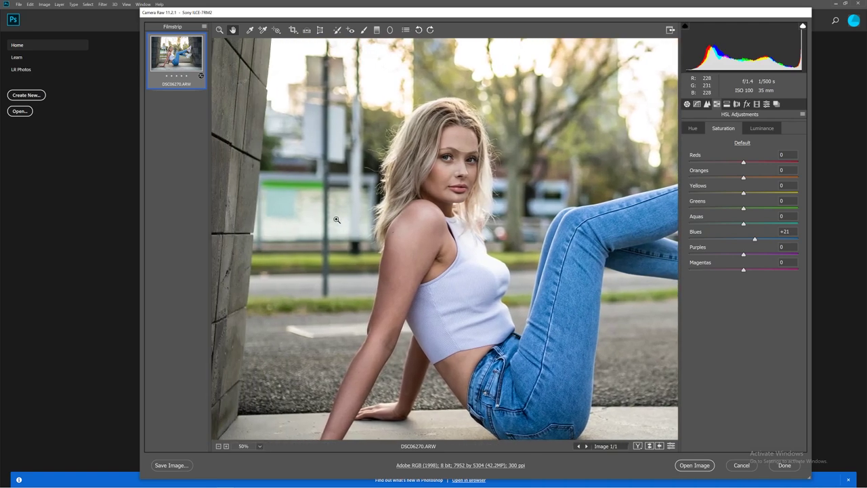
{"action": "left_click", "coordinate": [407, 208], "text": "ctrl"}
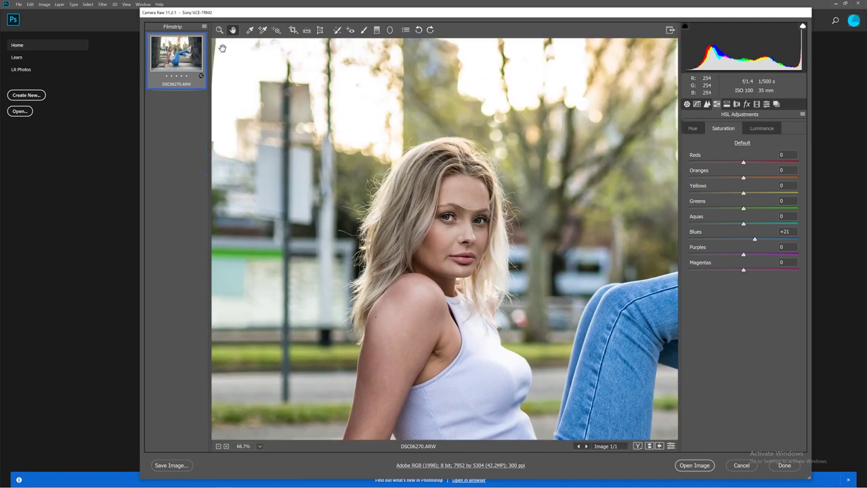
{"action": "left_click", "coordinate": [364, 30]}
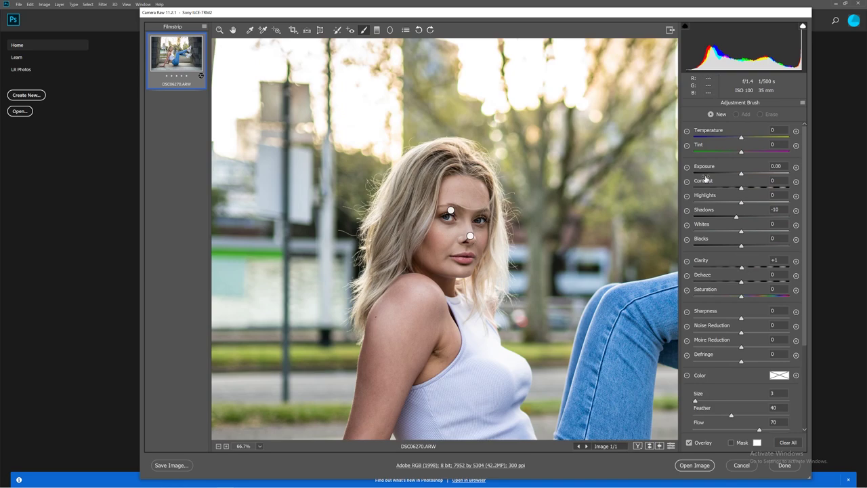
{"action": "left_click_drag", "start_coordinate": [699, 249], "coordinate": [689, 247]}
{"action": "left_click_drag", "start_coordinate": [750, 269], "coordinate": [753, 269]}
{"action": "key", "text": "bracketright"}
{"action": "key", "text": "bracketright"}
{"action": "left_click_drag", "start_coordinate": [389, 243], "coordinate": [414, 195]}
{"action": "key", "text": "ctrl+plus"}
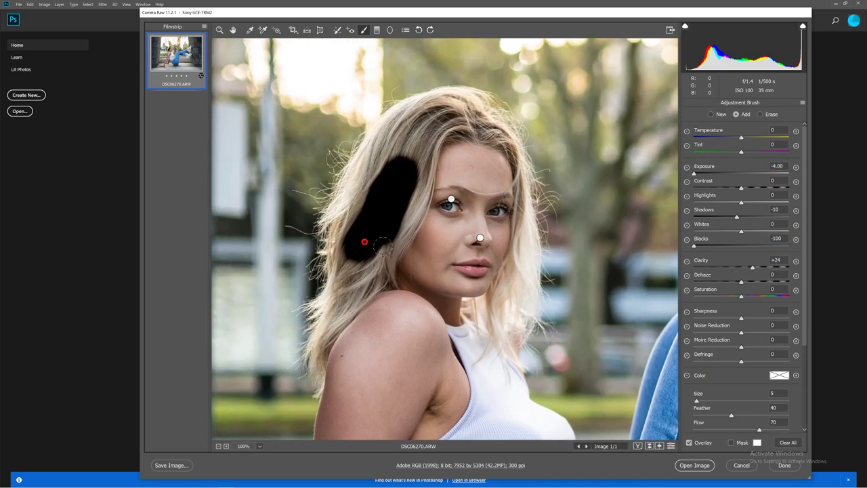
{"action": "mouse_move", "coordinate": [383, 252]}
{"action": "left_mouse_down"}
{"action": "mouse_move", "coordinate": [410, 220]}
{"action": "mouse_move", "coordinate": [433, 136]}
{"action": "mouse_move", "coordinate": [466, 127]}
{"action": "mouse_move", "coordinate": [470, 116]}
{"action": "mouse_move", "coordinate": [448, 108]}
{"action": "mouse_move", "coordinate": [416, 118]}
{"action": "mouse_move", "coordinate": [380, 149]}
{"action": "mouse_move", "coordinate": [360, 184]}
{"action": "mouse_move", "coordinate": [390, 147]}
{"action": "mouse_move", "coordinate": [416, 134]}
{"action": "mouse_move", "coordinate": [351, 220]}
{"action": "mouse_move", "coordinate": [349, 209]}
{"action": "mouse_move", "coordinate": [346, 229]}
{"action": "mouse_move", "coordinate": [364, 181]}
{"action": "mouse_move", "coordinate": [352, 293]}
{"action": "mouse_move", "coordinate": [397, 254]}
{"action": "left_mouse_up"}
{"action": "key", "text": "bracketright"}
{"action": "key", "text": "ctrl+plus"}
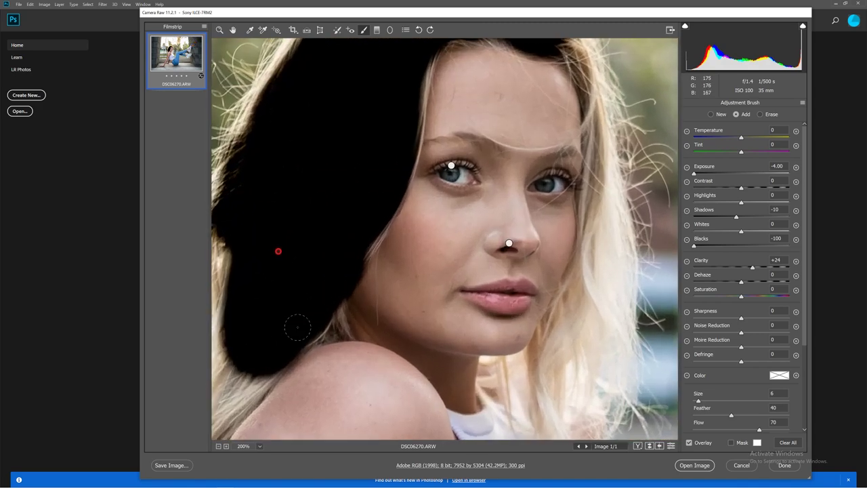
Continue the hair mask down the left strands to their ends beside the shoulder.
{"action": "left_click_drag", "start_coordinate": [298, 327], "coordinate": [334, 197]}
{"action": "scroll", "coordinate": [277, 327], "scroll_direction": "left", "scroll_amount": 2}
{"action": "mouse_move", "coordinate": [290, 346]}
{"action": "left_mouse_down"}
{"action": "mouse_move", "coordinate": [307, 296]}
{"action": "mouse_move", "coordinate": [349, 252]}
{"action": "mouse_move", "coordinate": [333, 244]}
{"action": "mouse_move", "coordinate": [307, 273]}
{"action": "mouse_move", "coordinate": [308, 244]}
{"action": "mouse_move", "coordinate": [336, 199]}
{"action": "mouse_move", "coordinate": [328, 107]}
{"action": "left_mouse_up"}
{"action": "key", "text": "bracketright"}
{"action": "key", "text": "ctrl+minus"}
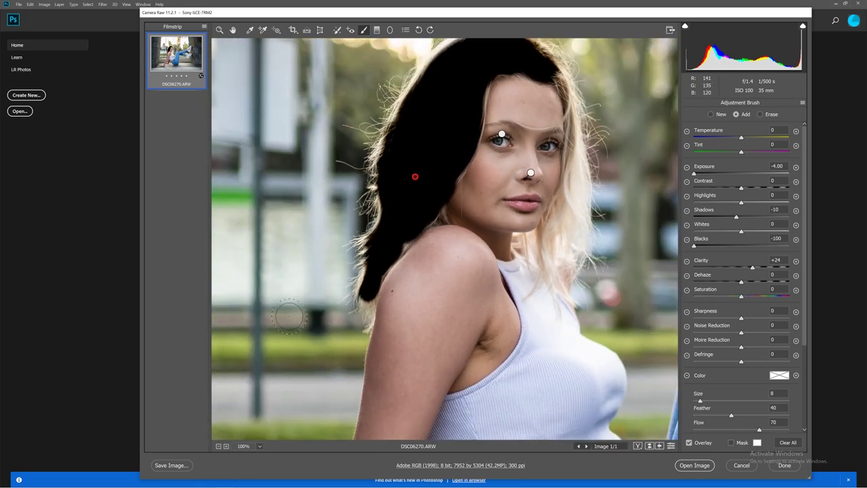
Paint the hair mask with a size 8 brush over the strands right of the face, from the chest up to eye level.
{"action": "scroll", "coordinate": [519, 238], "scroll_direction": "right", "scroll_amount": 1}
{"action": "scroll", "coordinate": [519, 239], "scroll_direction": "right", "scroll_amount": 1}
{"action": "key", "text": "ctrl+plus"}
{"action": "scroll", "coordinate": [541, 252], "scroll_direction": "down", "scroll_amount": 5}
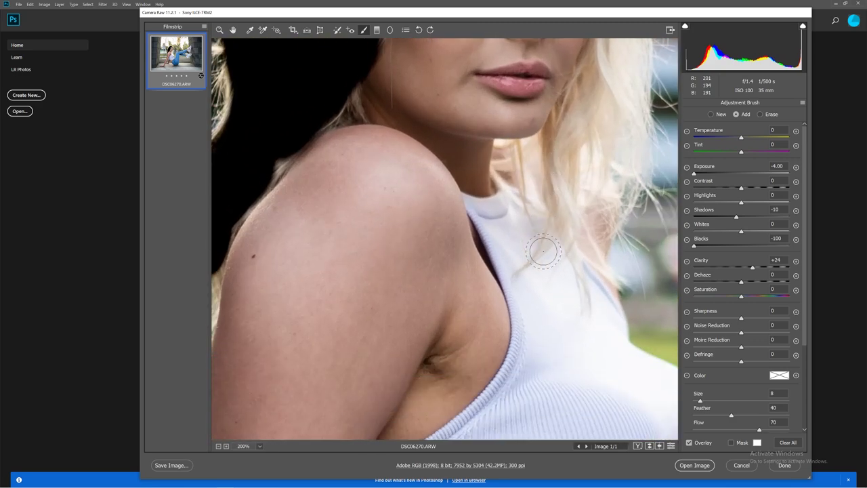
{"action": "scroll", "coordinate": [535, 244], "scroll_direction": "right", "scroll_amount": 3}
{"action": "scroll", "coordinate": [530, 251], "scroll_direction": "up", "scroll_amount": 4}
{"action": "mouse_move", "coordinate": [524, 299]}
{"action": "left_mouse_down"}
{"action": "mouse_move", "coordinate": [507, 250]}
{"action": "mouse_move", "coordinate": [544, 146]}
{"action": "mouse_move", "coordinate": [516, 200]}
{"action": "mouse_move", "coordinate": [516, 209]}
{"action": "mouse_move", "coordinate": [558, 120]}
{"action": "left_mouse_up"}
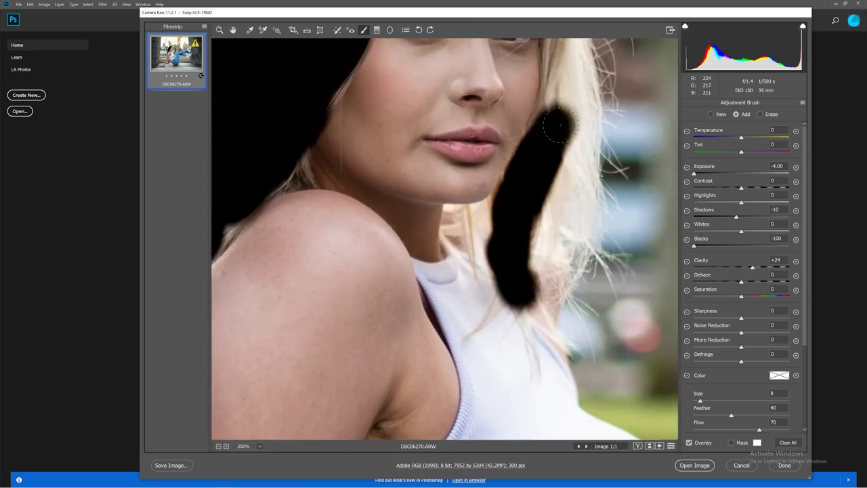
{"action": "mouse_move", "coordinate": [528, 239]}
{"action": "left_mouse_down"}
{"action": "mouse_move", "coordinate": [540, 258]}
{"action": "mouse_move", "coordinate": [561, 164]}
{"action": "left_mouse_up"}
{"action": "scroll", "coordinate": [559, 175], "scroll_direction": "up", "scroll_amount": 4}
{"action": "mouse_move", "coordinate": [559, 251]}
{"action": "left_mouse_down"}
{"action": "mouse_move", "coordinate": [575, 191]}
{"action": "mouse_move", "coordinate": [563, 161]}
{"action": "mouse_move", "coordinate": [560, 220]}
{"action": "mouse_move", "coordinate": [564, 130]}
{"action": "left_mouse_up"}
{"action": "scroll", "coordinate": [564, 135], "scroll_direction": "up", "scroll_amount": 3}
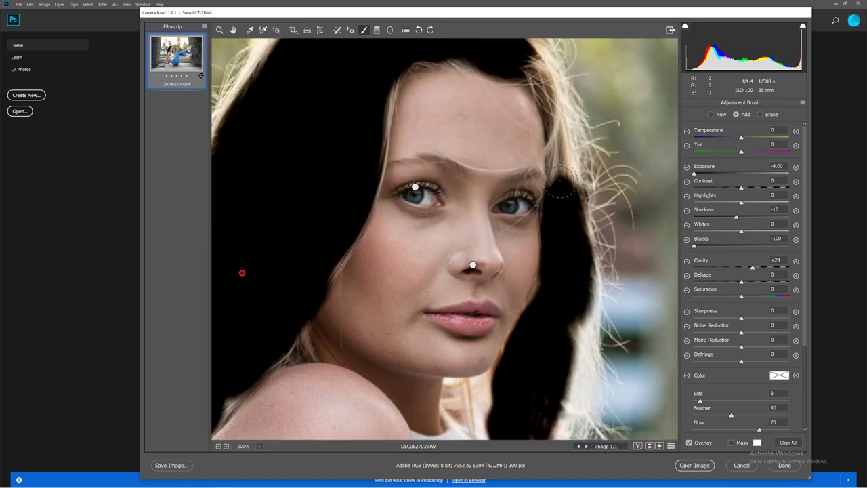
Reduce the brush to size 6 and mask the remaining hair beside the right of the forehead.
{"action": "key", "text": "bracketleft"}
{"action": "key", "text": "bracketleft"}
{"action": "mouse_move", "coordinate": [559, 173]}
{"action": "left_mouse_down"}
{"action": "mouse_move", "coordinate": [560, 135]}
{"action": "mouse_move", "coordinate": [538, 71]}
{"action": "left_mouse_up"}
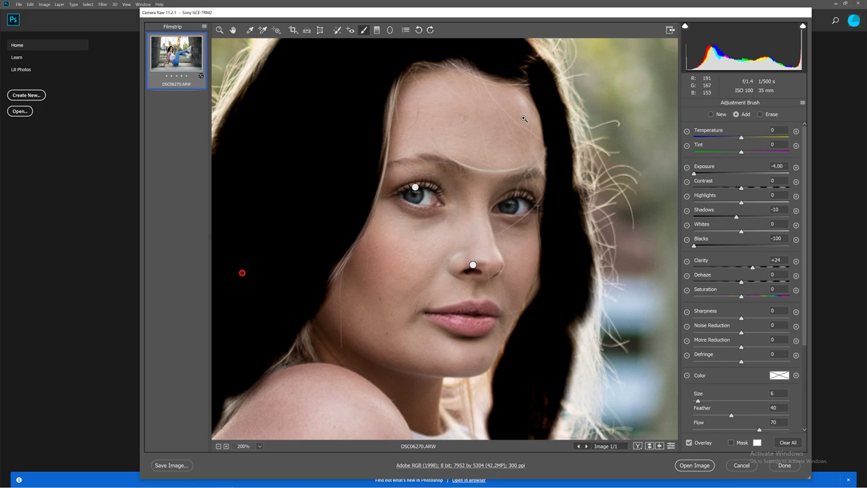
{"action": "key", "text": "ctrl+0"}
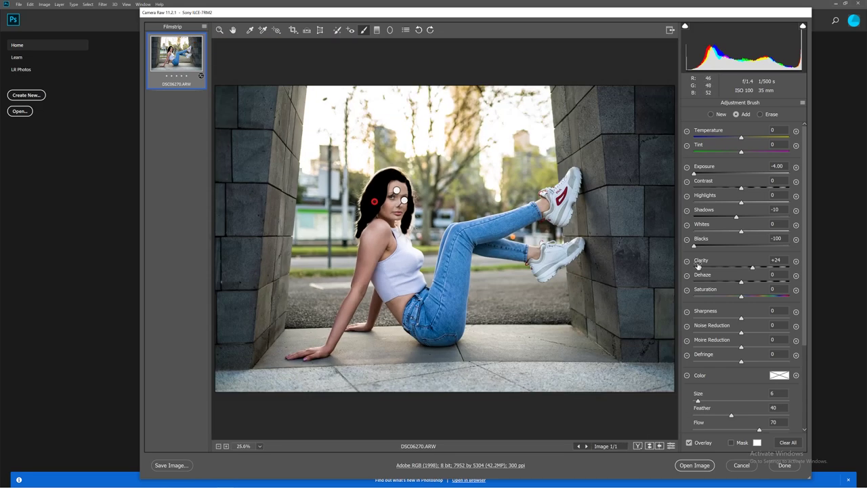
Reset the hair adjustment's Exposure and Blacks to 0, and set its Clarity to +32 and Temperature to +3.
{"action": "double_click", "coordinate": [743, 246]}
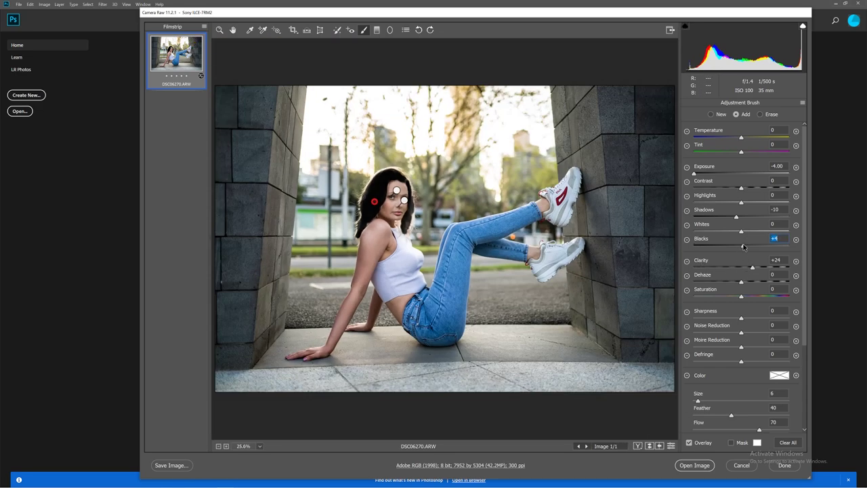
{"action": "double_click", "coordinate": [743, 174]}
{"action": "mouse_move", "coordinate": [766, 267]}
{"action": "left_mouse_down"}
{"action": "mouse_move", "coordinate": [744, 269]}
{"action": "mouse_move", "coordinate": [756, 269]}
{"action": "left_mouse_up"}
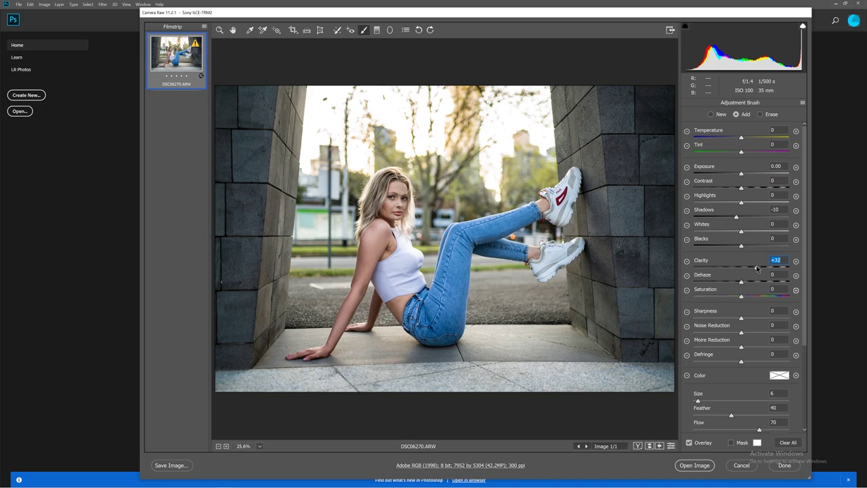
{"action": "key", "text": "ctrl+equal"}
{"action": "key", "text": "ctrl+equal"}
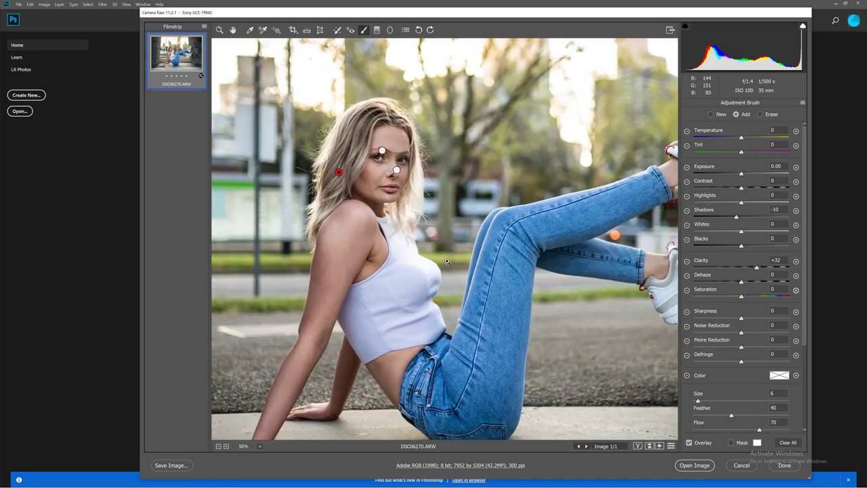
{"action": "left_click_drag", "start_coordinate": [408, 256], "coordinate": [458, 256]}
{"action": "left_click_drag", "start_coordinate": [750, 142], "coordinate": [751, 138]}
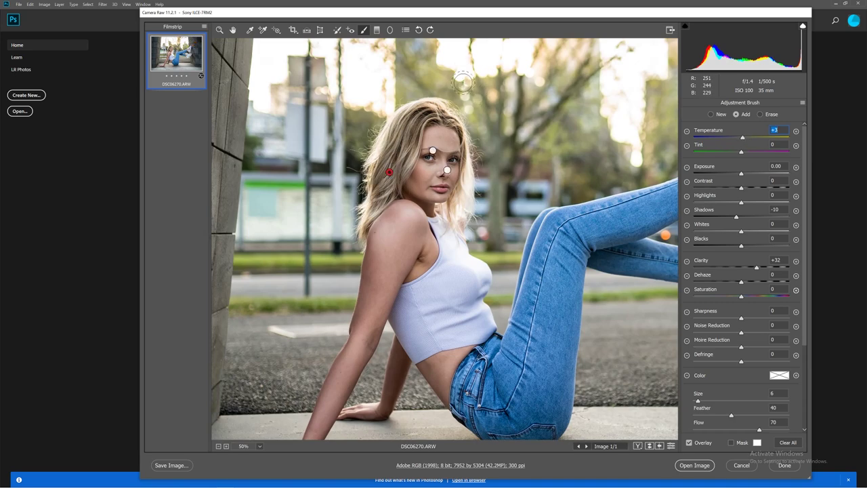
Start a new brush adjustment with Exposure -4.00 and Blacks -100, and mask the body of the white top with a size 10 brush.
{"action": "key", "text": "ctrl+0"}
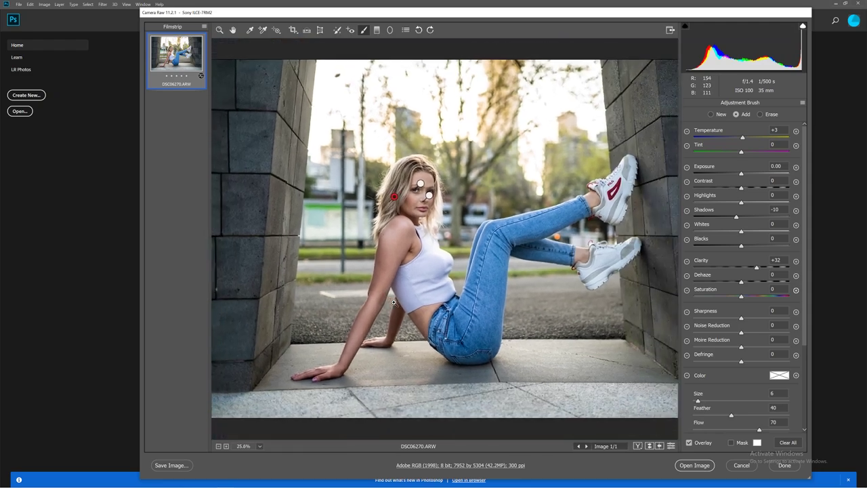
{"action": "left_click", "coordinate": [233, 29]}
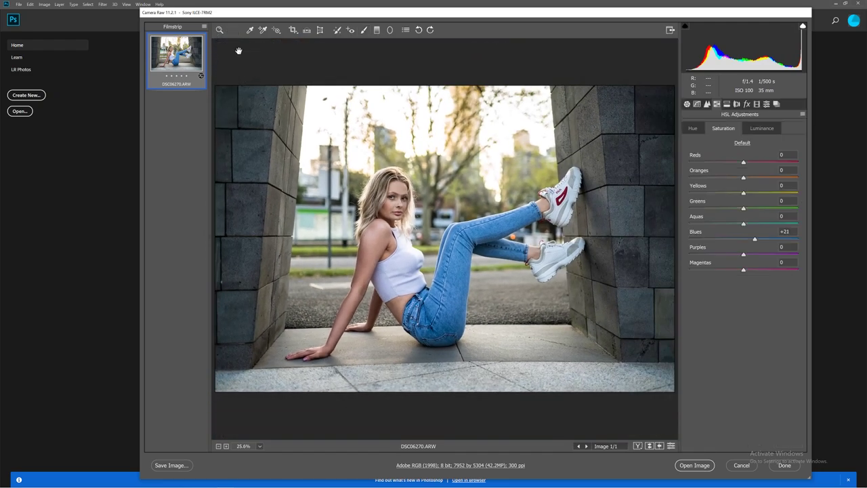
{"action": "key", "text": "ctrl+plus"}
{"action": "scroll", "coordinate": [326, 325], "scroll_direction": "up", "scroll_amount": 1}
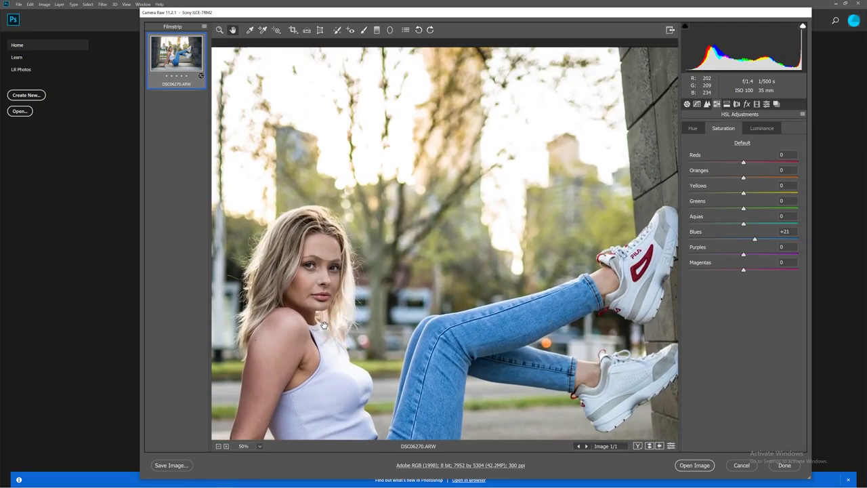
{"action": "scroll", "coordinate": [324, 321], "scroll_direction": "up", "scroll_amount": 1}
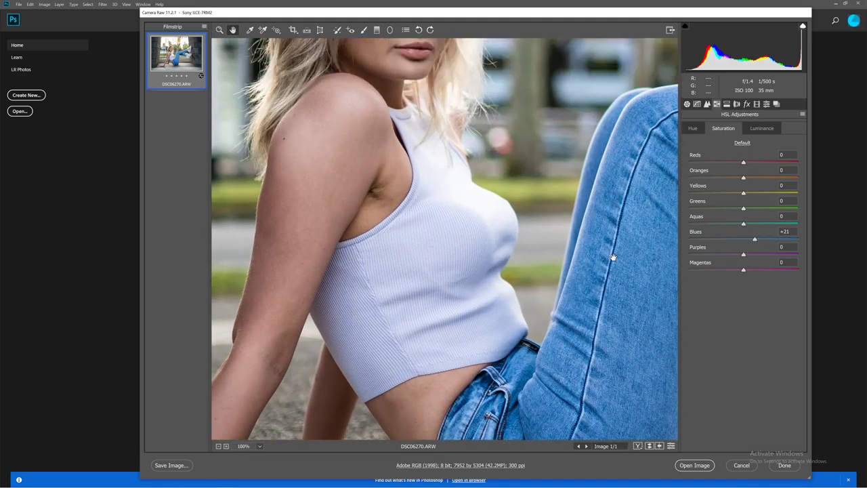
{"action": "left_click", "coordinate": [364, 30]}
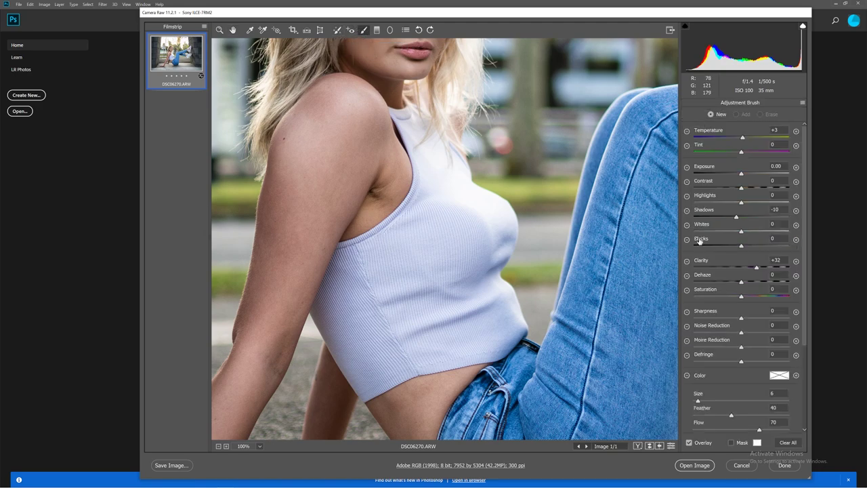
{"action": "left_click", "coordinate": [695, 174]}
{"action": "key", "text": "]"}
{"action": "key", "text": "]"}
{"action": "mouse_move", "coordinate": [352, 268]}
{"action": "left_mouse_down"}
{"action": "mouse_move", "coordinate": [405, 244]}
{"action": "mouse_move", "coordinate": [391, 257]}
{"action": "mouse_move", "coordinate": [438, 209]}
{"action": "mouse_move", "coordinate": [438, 170]}
{"action": "mouse_move", "coordinate": [455, 218]}
{"action": "mouse_move", "coordinate": [492, 238]}
{"action": "mouse_move", "coordinate": [491, 224]}
{"action": "mouse_move", "coordinate": [480, 212]}
{"action": "mouse_move", "coordinate": [474, 218]}
{"action": "mouse_move", "coordinate": [443, 261]}
{"action": "left_mouse_up"}
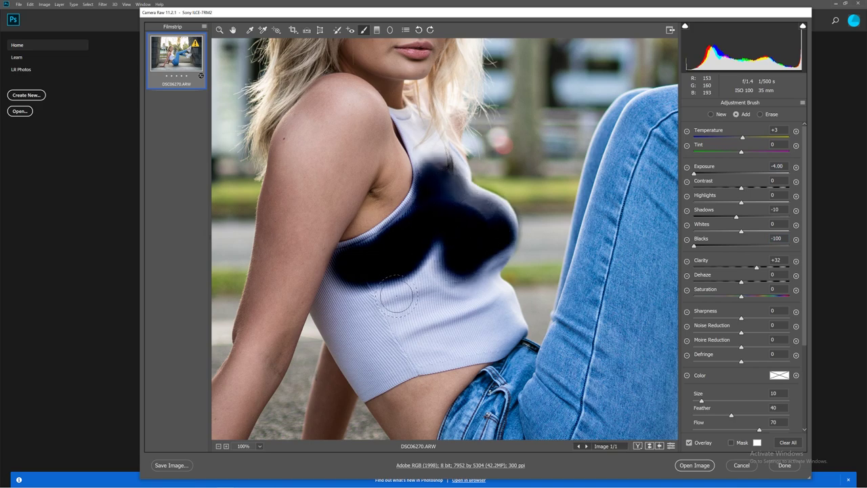
{"action": "mouse_move", "coordinate": [396, 296]}
{"action": "left_mouse_down"}
{"action": "mouse_move", "coordinate": [422, 266]}
{"action": "mouse_move", "coordinate": [348, 298]}
{"action": "mouse_move", "coordinate": [347, 290]}
{"action": "mouse_move", "coordinate": [343, 308]}
{"action": "mouse_move", "coordinate": [370, 369]}
{"action": "mouse_move", "coordinate": [412, 349]}
{"action": "mouse_move", "coordinate": [495, 332]}
{"action": "mouse_move", "coordinate": [501, 320]}
{"action": "mouse_move", "coordinate": [490, 298]}
{"action": "mouse_move", "coordinate": [459, 316]}
{"action": "mouse_move", "coordinate": [457, 263]}
{"action": "mouse_move", "coordinate": [423, 313]}
{"action": "mouse_move", "coordinate": [360, 316]}
{"action": "mouse_move", "coordinate": [407, 292]}
{"action": "left_mouse_up"}
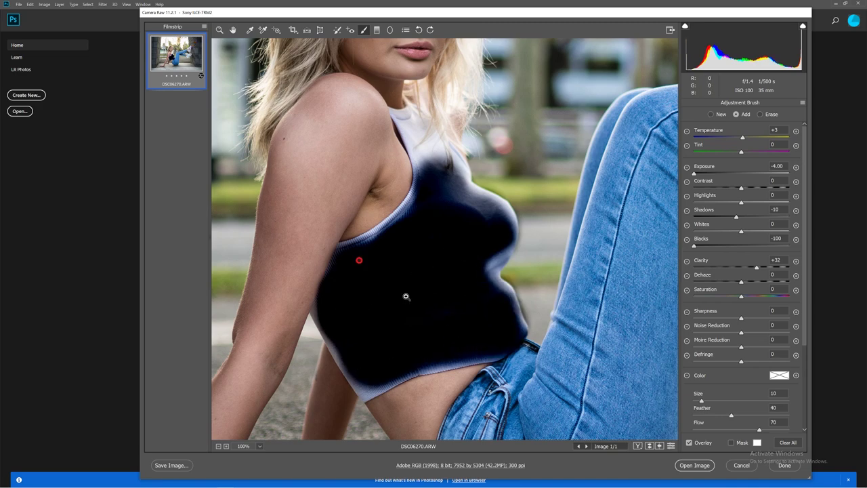
Extend the top's mask with a size 11 brush over the upper chest to the neckline.
{"action": "left_click", "coordinate": [444, 249], "text": "ctrl"}
{"action": "scroll", "coordinate": [444, 253], "scroll_direction": "up", "scroll_amount": 2}
{"action": "key", "text": "bracketright"}
{"action": "mouse_move", "coordinate": [540, 266]}
{"action": "left_mouse_down"}
{"action": "mouse_move", "coordinate": [498, 256]}
{"action": "mouse_move", "coordinate": [461, 229]}
{"action": "mouse_move", "coordinate": [462, 203]}
{"action": "mouse_move", "coordinate": [377, 86]}
{"action": "left_mouse_up"}
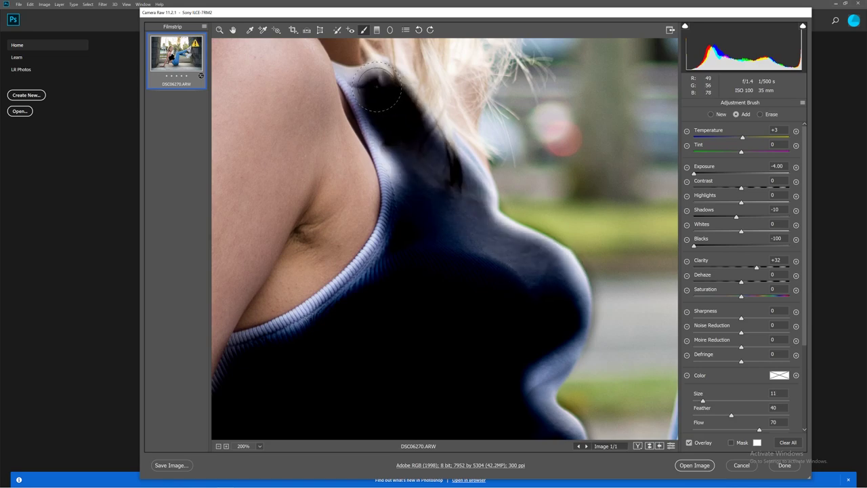
Reset the top adjustment's Blacks, Exposure, Temperature and Clarity to 0.
{"action": "key", "text": "ctrl+minus"}
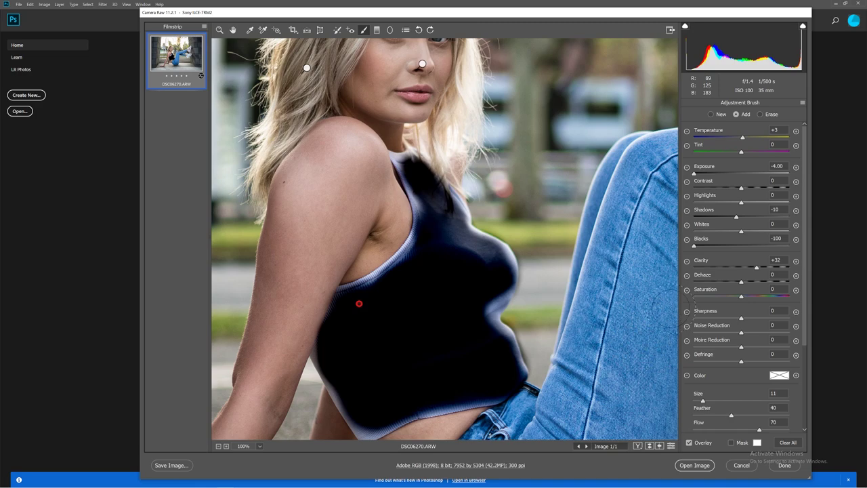
{"action": "double_click", "coordinate": [736, 247]}
{"action": "left_click", "coordinate": [744, 173]}
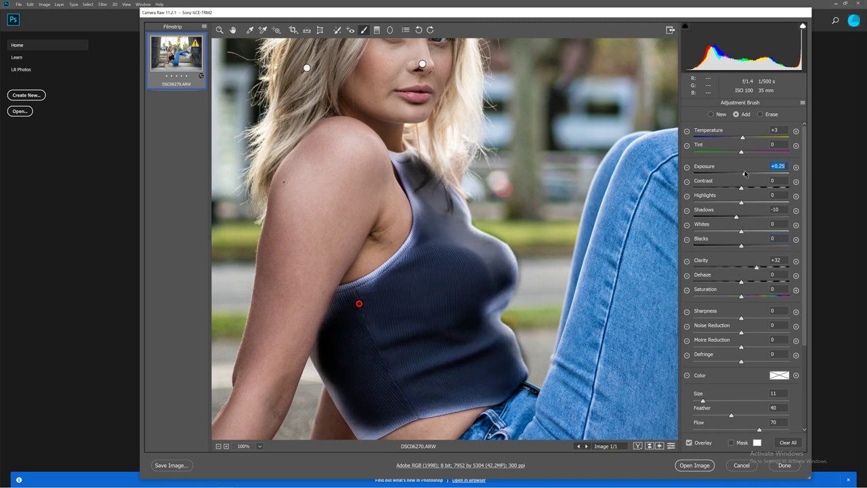
{"action": "double_click", "coordinate": [744, 173]}
{"action": "double_click", "coordinate": [743, 137]}
{"action": "double_click", "coordinate": [741, 269]}
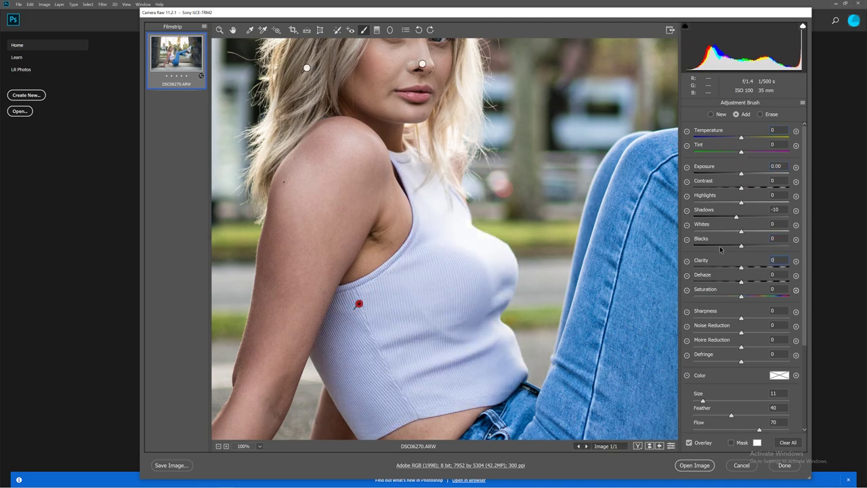
Set the top adjustment's Saturation to -26 and leave the Adjustment Brush with the whole photo in view.
{"action": "left_click", "coordinate": [725, 297]}
{"action": "mouse_move", "coordinate": [725, 296]}
{"action": "left_mouse_down"}
{"action": "mouse_move", "coordinate": [674, 299]}
{"action": "mouse_move", "coordinate": [723, 298]}
{"action": "left_mouse_up"}
{"action": "key", "text": "ctrl+0"}
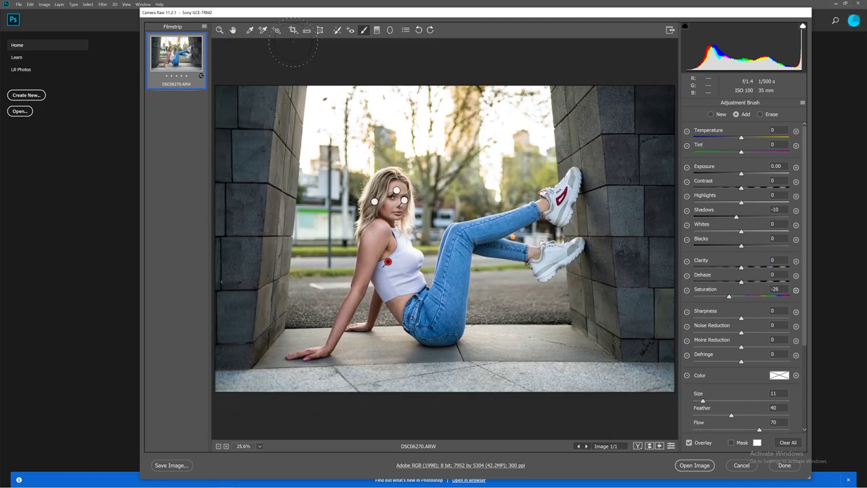
{"action": "left_click", "coordinate": [233, 30]}
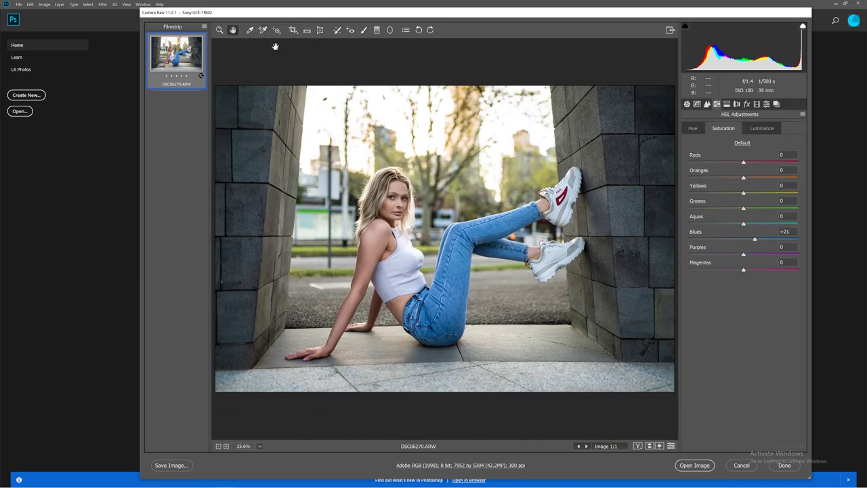
Start a new skin brush adjustment with Exposure -4.00, Blacks -100, Shadows 0 and Saturation 0, and mask the shoulder.
{"action": "left_click", "coordinate": [364, 30]}
{"action": "key", "text": "ctrl+plus"}
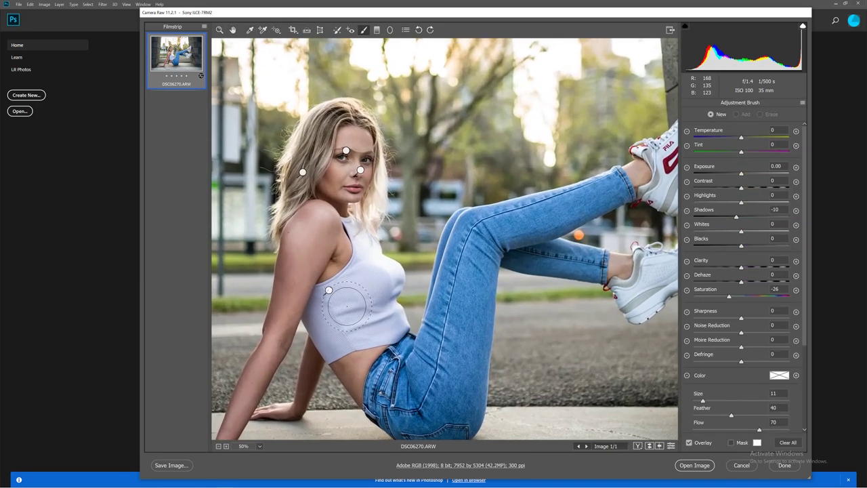
{"action": "left_click_drag", "start_coordinate": [351, 240], "coordinate": [399, 150]}
{"action": "key", "text": "bracketleft"}
{"action": "key", "text": "bracketleft"}
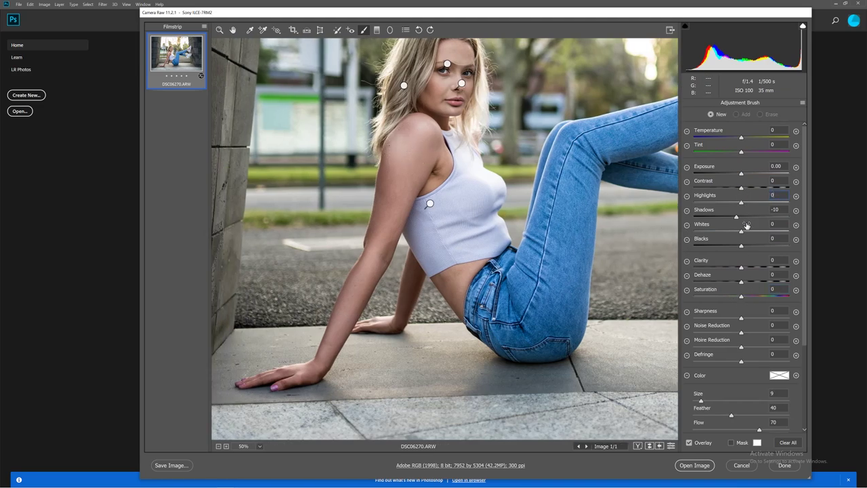
{"action": "left_click_drag", "start_coordinate": [700, 241], "coordinate": [655, 245]}
{"action": "key", "text": "ctrl+plus"}
{"action": "left_click_drag", "start_coordinate": [370, 162], "coordinate": [368, 251]}
Mask the skin around the armpit with a size 6 brush, and join it to the shoulder mask with a larger brush.
{"action": "right_click", "coordinate": [399, 218]}
{"action": "mouse_move", "coordinate": [397, 217]}
{"action": "left_mouse_down"}
{"action": "mouse_move", "coordinate": [385, 226]}
{"action": "mouse_move", "coordinate": [376, 210]}
{"action": "mouse_move", "coordinate": [396, 178]}
{"action": "mouse_move", "coordinate": [406, 209]}
{"action": "mouse_move", "coordinate": [424, 178]}
{"action": "mouse_move", "coordinate": [416, 224]}
{"action": "mouse_move", "coordinate": [402, 223]}
{"action": "mouse_move", "coordinate": [428, 223]}
{"action": "mouse_move", "coordinate": [376, 298]}
{"action": "mouse_move", "coordinate": [421, 251]}
{"action": "mouse_move", "coordinate": [418, 232]}
{"action": "left_mouse_up"}
{"action": "scroll", "coordinate": [415, 231], "scroll_direction": "up", "scroll_amount": 2}
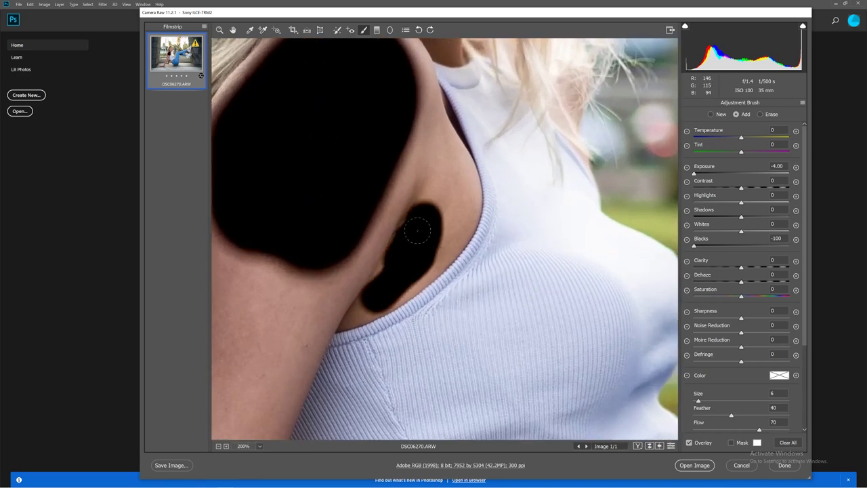
{"action": "mouse_move", "coordinate": [412, 273]}
{"action": "left_mouse_down"}
{"action": "mouse_move", "coordinate": [454, 224]}
{"action": "mouse_move", "coordinate": [461, 170]}
{"action": "mouse_move", "coordinate": [437, 188]}
{"action": "mouse_move", "coordinate": [415, 183]}
{"action": "left_mouse_up"}
{"action": "key", "text": "bracketright"}
{"action": "mouse_move", "coordinate": [407, 88]}
{"action": "left_mouse_down"}
{"action": "mouse_move", "coordinate": [408, 188]}
{"action": "mouse_move", "coordinate": [398, 172]}
{"action": "mouse_move", "coordinate": [353, 247]}
{"action": "left_mouse_up"}
Continue the skin mask with a size 8 brush down the upper arm and past the elbow.
{"action": "left_click", "coordinate": [369, 376], "text": "alt"}
{"action": "left_click_drag", "start_coordinate": [369, 376], "coordinate": [460, 239]}
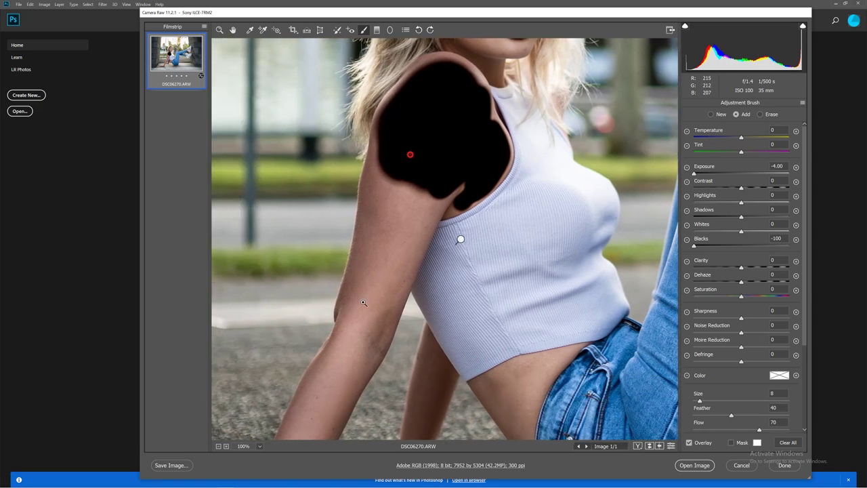
{"action": "mouse_move", "coordinate": [357, 308]}
{"action": "left_mouse_down"}
{"action": "mouse_move", "coordinate": [370, 280]}
{"action": "mouse_move", "coordinate": [369, 288]}
{"action": "mouse_move", "coordinate": [390, 132]}
{"action": "mouse_move", "coordinate": [398, 198]}
{"action": "mouse_move", "coordinate": [423, 176]}
{"action": "mouse_move", "coordinate": [402, 225]}
{"action": "mouse_move", "coordinate": [433, 197]}
{"action": "mouse_move", "coordinate": [444, 173]}
{"action": "mouse_move", "coordinate": [405, 226]}
{"action": "mouse_move", "coordinate": [377, 292]}
{"action": "mouse_move", "coordinate": [411, 210]}
{"action": "left_mouse_up"}
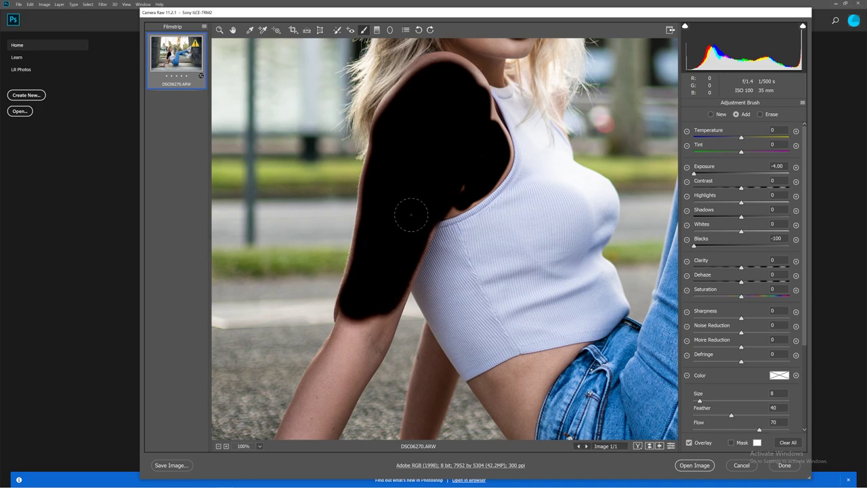
{"action": "scroll", "coordinate": [315, 254], "scroll_direction": "down", "scroll_amount": 2}
{"action": "scroll", "coordinate": [315, 254], "scroll_direction": "left", "scroll_amount": 1}
{"action": "mouse_move", "coordinate": [330, 300]}
{"action": "left_mouse_down"}
{"action": "mouse_move", "coordinate": [389, 201]}
{"action": "mouse_move", "coordinate": [363, 254]}
{"action": "mouse_move", "coordinate": [402, 202]}
{"action": "mouse_move", "coordinate": [423, 183]}
{"action": "left_mouse_up"}
Reduce the brush to size 7 and extend the skin mask down the forearm over the wrist.
{"action": "scroll", "coordinate": [315, 268], "scroll_direction": "down", "scroll_amount": 2}
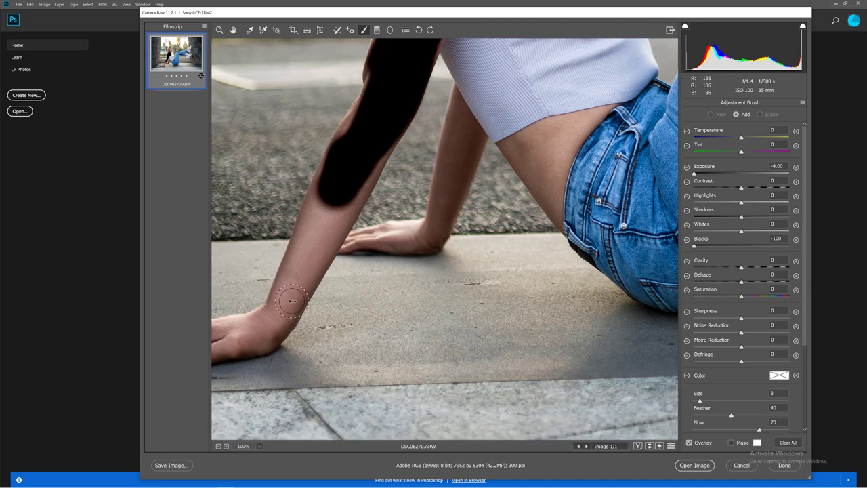
{"action": "key", "text": "bracketleft"}
{"action": "mouse_move", "coordinate": [290, 303]}
{"action": "left_mouse_down"}
{"action": "mouse_move", "coordinate": [324, 203]}
{"action": "mouse_move", "coordinate": [324, 239]}
{"action": "mouse_move", "coordinate": [381, 157]}
{"action": "left_mouse_up"}
{"action": "scroll", "coordinate": [249, 320], "scroll_direction": "left", "scroll_amount": 1}
{"action": "mouse_move", "coordinate": [268, 332]}
{"action": "left_mouse_down"}
{"action": "mouse_move", "coordinate": [315, 311]}
{"action": "mouse_move", "coordinate": [275, 337]}
{"action": "left_mouse_up"}
{"action": "scroll", "coordinate": [270, 345], "scroll_direction": "up", "scroll_amount": 1}
{"action": "scroll", "coordinate": [254, 369], "scroll_direction": "left", "scroll_amount": 1}
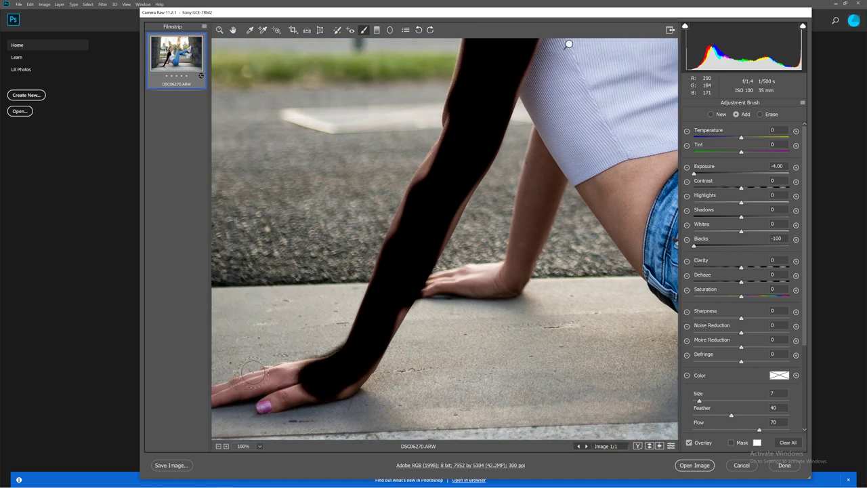
Reduce the brush to size 5 and mask the back of the front hand and its fingers.
{"action": "scroll", "coordinate": [257, 366], "scroll_direction": "down", "scroll_amount": 1}
{"action": "scroll", "coordinate": [264, 359], "scroll_direction": "left", "scroll_amount": 1}
{"action": "key", "text": "bracketleft"}
{"action": "key", "text": "bracketleft"}
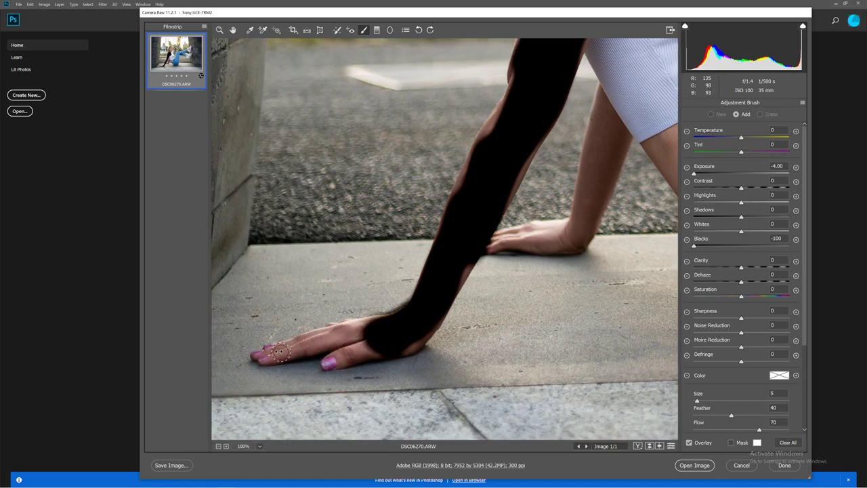
{"action": "left_click_drag", "start_coordinate": [282, 351], "coordinate": [363, 330]}
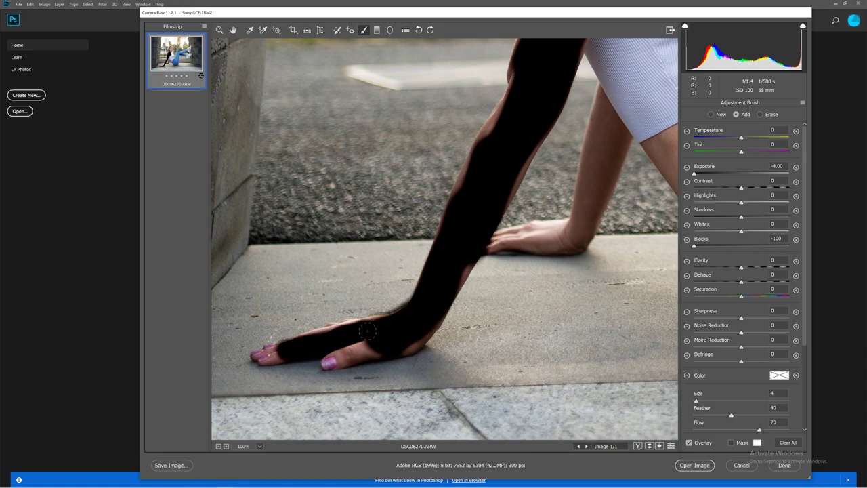
Mask the thumb of the front hand with a size 4 brush, and enlarge the brush to size 7.
{"action": "key", "text": "ctrl+plus"}
{"action": "scroll", "coordinate": [325, 346], "scroll_direction": "down", "scroll_amount": 4}
{"action": "scroll", "coordinate": [312, 337], "scroll_direction": "left", "scroll_amount": 1}
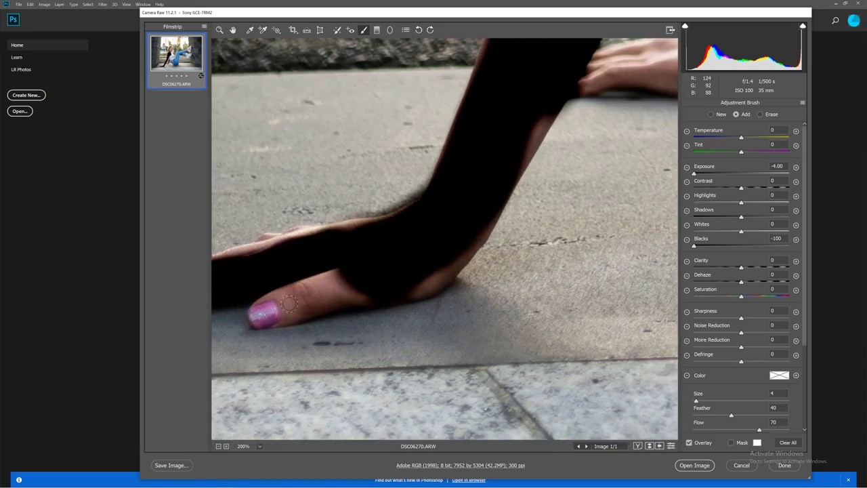
{"action": "left_click_drag", "start_coordinate": [288, 304], "coordinate": [364, 283]}
{"action": "scroll", "coordinate": [363, 283], "scroll_direction": "down", "scroll_amount": 1}
{"action": "key", "text": "bracketright"}
{"action": "key", "text": "bracketright"}
{"action": "key", "text": "bracketright"}
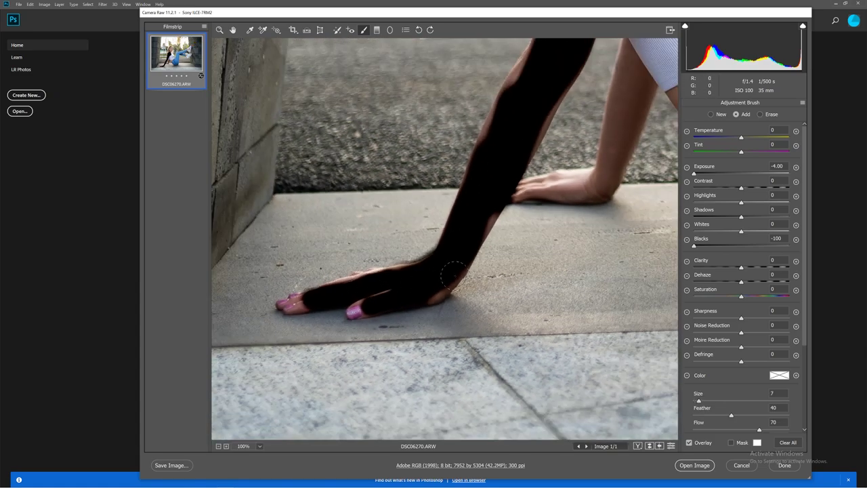
Add the bare waist between the top and the jeans to the skin mask.
{"action": "scroll", "coordinate": [455, 276], "scroll_direction": "up", "scroll_amount": 3}
{"action": "scroll", "coordinate": [452, 282], "scroll_direction": "down", "scroll_amount": 4}
{"action": "scroll", "coordinate": [434, 284], "scroll_direction": "up", "scroll_amount": 2}
{"action": "scroll", "coordinate": [365, 348], "scroll_direction": "down", "scroll_amount": 3}
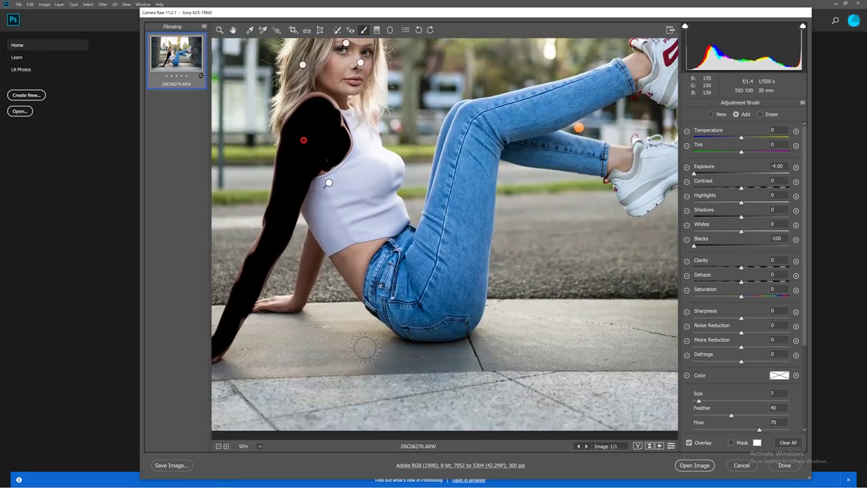
{"action": "scroll", "coordinate": [365, 348], "scroll_direction": "up", "scroll_amount": 2}
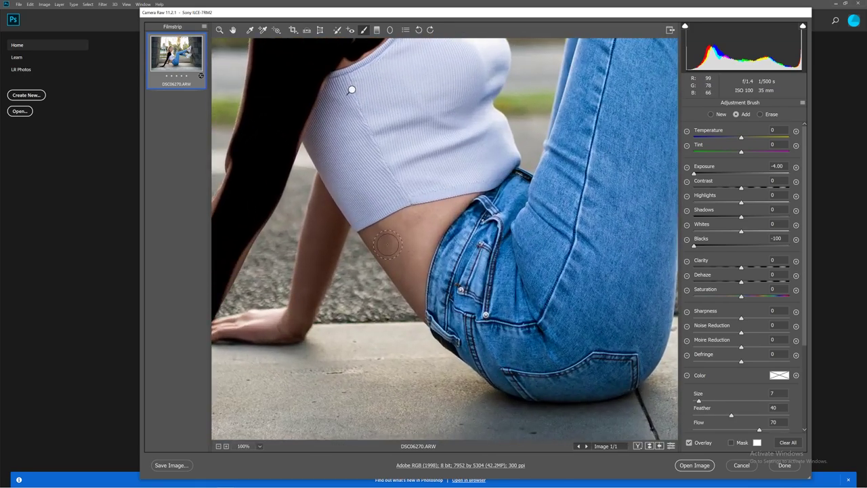
{"action": "mouse_move", "coordinate": [381, 236]}
{"action": "left_mouse_down"}
{"action": "mouse_move", "coordinate": [445, 211]}
{"action": "mouse_move", "coordinate": [416, 249]}
{"action": "mouse_move", "coordinate": [413, 293]}
{"action": "mouse_move", "coordinate": [385, 244]}
{"action": "left_mouse_up"}
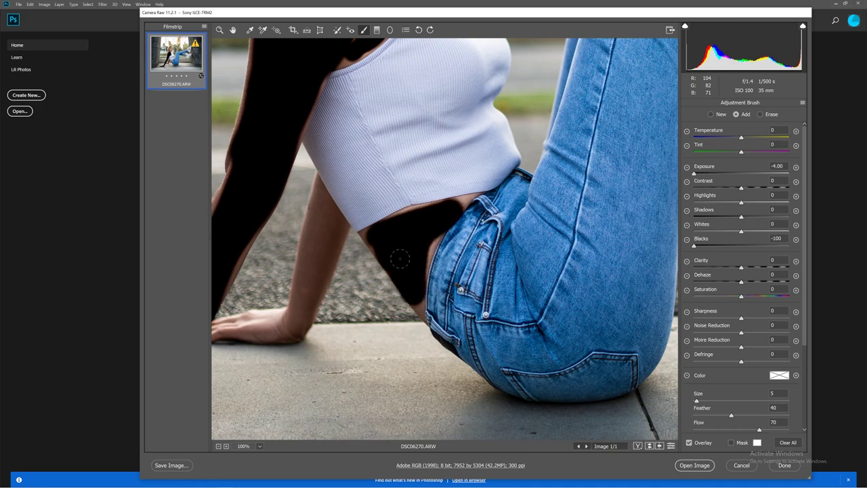
Reset the body skin adjustment's Blacks and Exposure to 0, and set its Clarity to -26.
{"action": "scroll", "coordinate": [399, 258], "scroll_direction": "down", "scroll_amount": 3}
{"action": "double_click", "coordinate": [745, 247]}
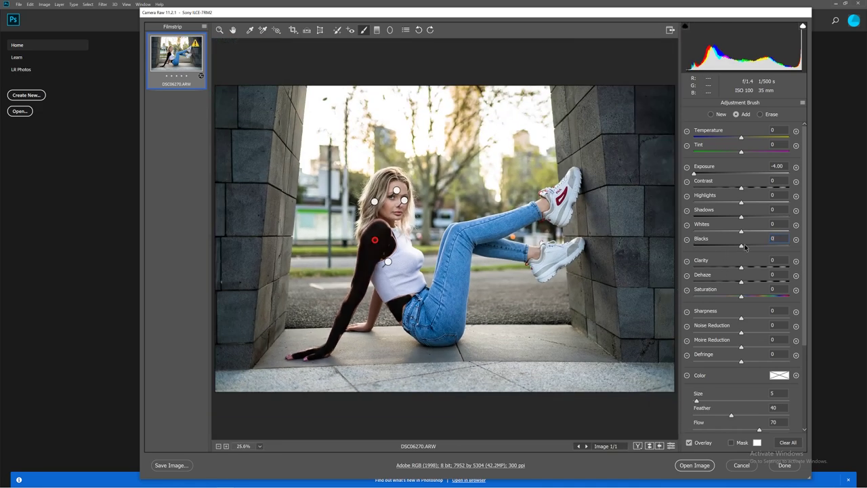
{"action": "double_click", "coordinate": [743, 175]}
{"action": "left_click_drag", "start_coordinate": [719, 269], "coordinate": [729, 269]}
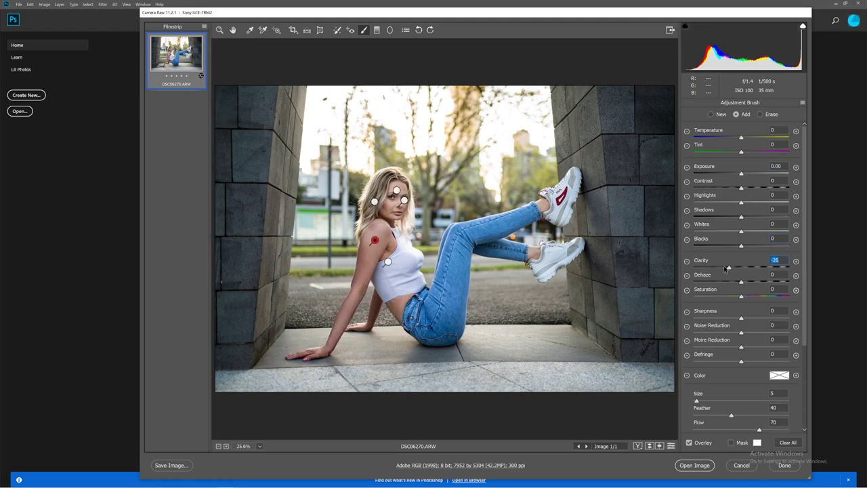
Start a new brush adjustment with Exposure -4.00 and Blacks -100, and mask the forehead with a size 6 brush.
{"action": "left_click", "coordinate": [337, 30]}
{"action": "left_click", "coordinate": [364, 30]}
{"action": "scroll", "coordinate": [325, 269], "scroll_direction": "up", "scroll_amount": 3}
{"action": "scroll", "coordinate": [325, 269], "scroll_direction": "up", "scroll_amount": 3}
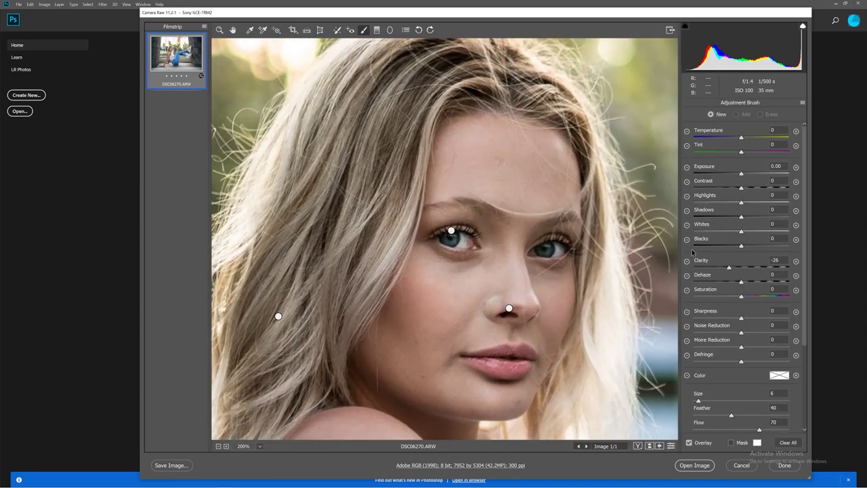
{"action": "left_click_drag", "start_coordinate": [700, 173], "coordinate": [692, 174]}
{"action": "mouse_move", "coordinate": [465, 158]}
{"action": "left_mouse_down"}
{"action": "mouse_move", "coordinate": [510, 139]}
{"action": "mouse_move", "coordinate": [540, 155]}
{"action": "mouse_move", "coordinate": [554, 180]}
{"action": "mouse_move", "coordinate": [553, 170]}
{"action": "mouse_move", "coordinate": [542, 192]}
{"action": "mouse_move", "coordinate": [526, 201]}
{"action": "mouse_move", "coordinate": [473, 157]}
{"action": "mouse_move", "coordinate": [517, 181]}
{"action": "mouse_move", "coordinate": [444, 181]}
{"action": "mouse_move", "coordinate": [496, 159]}
{"action": "left_mouse_up"}
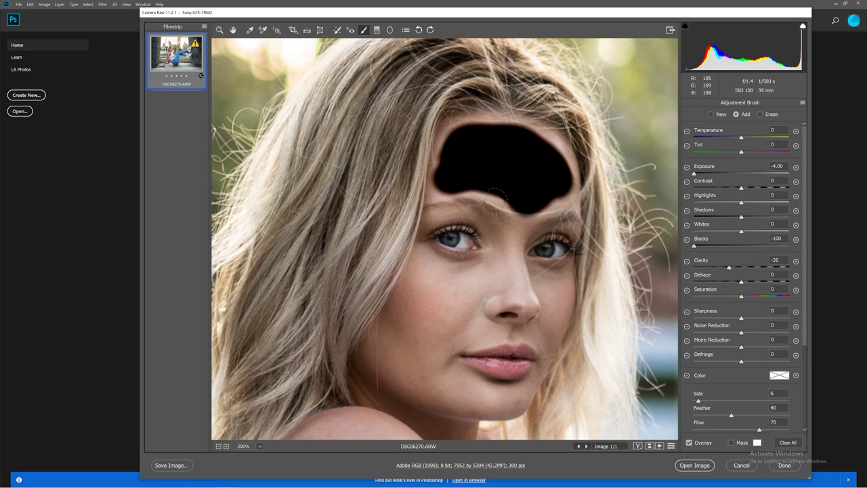
Mask the cheek, then enlarge the brush to size 9 and continue along the jaw to the chin.
{"action": "scroll", "coordinate": [451, 272], "scroll_direction": "up", "scroll_amount": 1}
{"action": "mouse_move", "coordinate": [403, 201]}
{"action": "left_mouse_down"}
{"action": "mouse_move", "coordinate": [440, 220]}
{"action": "mouse_move", "coordinate": [498, 218]}
{"action": "mouse_move", "coordinate": [481, 250]}
{"action": "mouse_move", "coordinate": [411, 237]}
{"action": "mouse_move", "coordinate": [348, 337]}
{"action": "mouse_move", "coordinate": [392, 367]}
{"action": "mouse_move", "coordinate": [368, 322]}
{"action": "mouse_move", "coordinate": [420, 262]}
{"action": "mouse_move", "coordinate": [436, 291]}
{"action": "mouse_move", "coordinate": [434, 336]}
{"action": "mouse_move", "coordinate": [376, 352]}
{"action": "left_mouse_up"}
{"action": "key", "text": "bracketright"}
{"action": "key", "text": "bracketright"}
{"action": "scroll", "coordinate": [397, 344], "scroll_direction": "down", "scroll_amount": 2}
{"action": "mouse_move", "coordinate": [426, 324]}
{"action": "left_mouse_down"}
{"action": "mouse_move", "coordinate": [486, 346]}
{"action": "mouse_move", "coordinate": [426, 282]}
{"action": "mouse_move", "coordinate": [506, 343]}
{"action": "mouse_move", "coordinate": [550, 347]}
{"action": "left_mouse_up"}
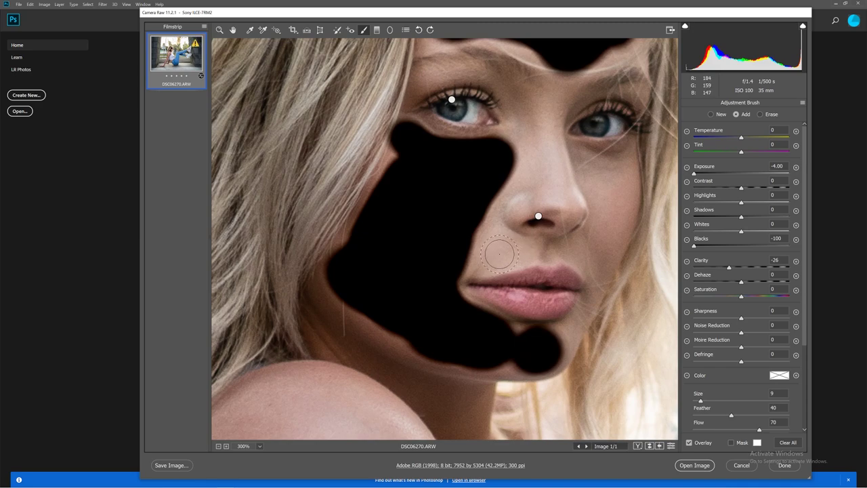
Extend the face mask beside the nose and above the lips, and cover the nose bridge with a size 7 brush.
{"action": "left_click_drag", "start_coordinate": [500, 253], "coordinate": [489, 217]}
{"action": "key", "text": "bracketleft"}
{"action": "key", "text": "bracketleft"}
{"action": "mouse_move", "coordinate": [564, 202]}
{"action": "left_mouse_down"}
{"action": "mouse_move", "coordinate": [539, 125]}
{"action": "mouse_move", "coordinate": [542, 95]}
{"action": "mouse_move", "coordinate": [555, 115]}
{"action": "mouse_move", "coordinate": [560, 190]}
{"action": "left_mouse_up"}
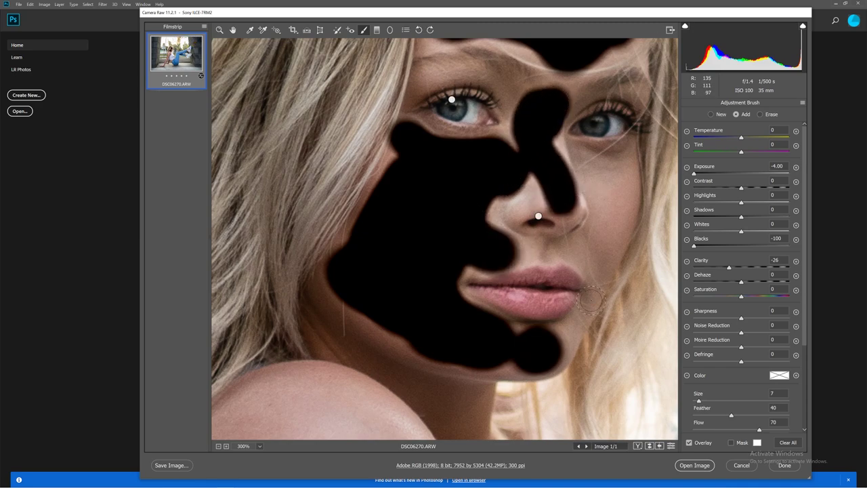
Reset the face adjustment's Blacks and Exposure to 0.
{"action": "key", "text": "ctrl+minus"}
{"action": "key", "text": "Up"}
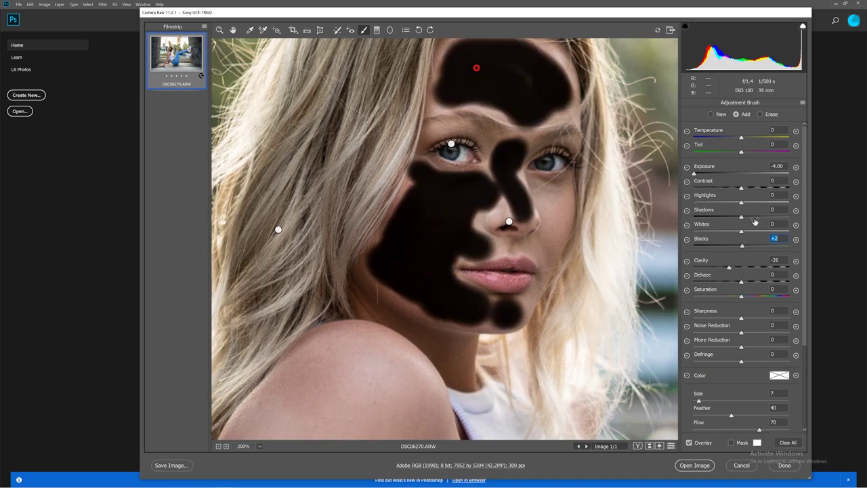
{"action": "type", "text": "0"}
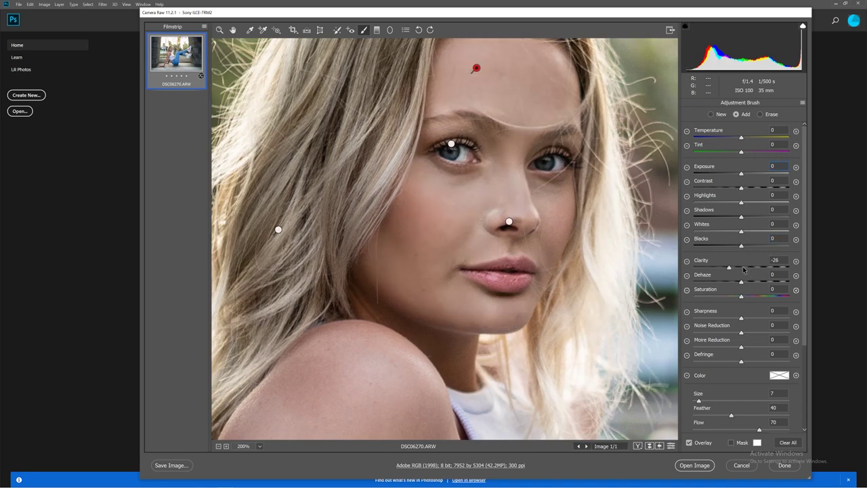
Set the face adjustment's Clarity to -14, leave the brush adjustments, and open the developed raw photo in Photoshop.
{"action": "left_click_drag", "start_coordinate": [743, 269], "coordinate": [741, 268]}
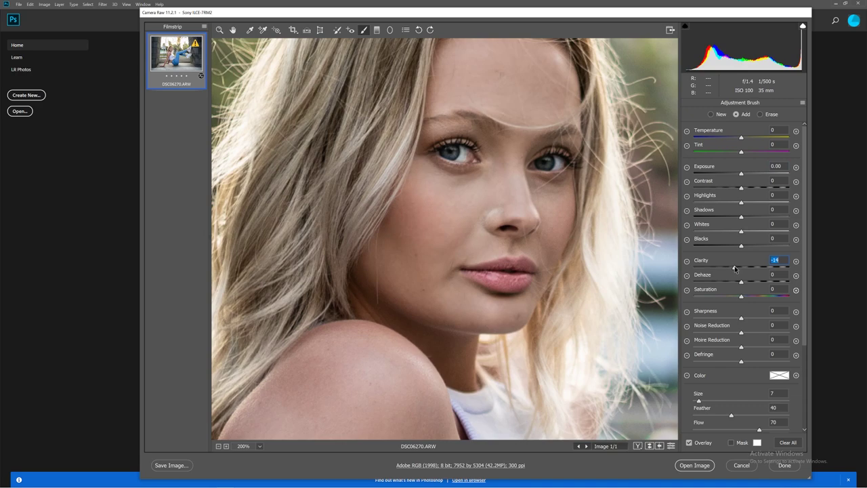
{"action": "key", "text": "ctrl+0"}
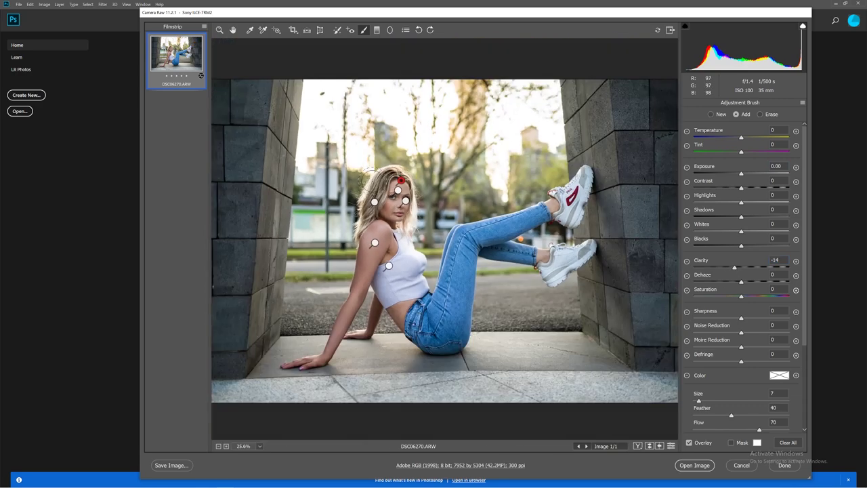
{"action": "left_click", "coordinate": [232, 30]}
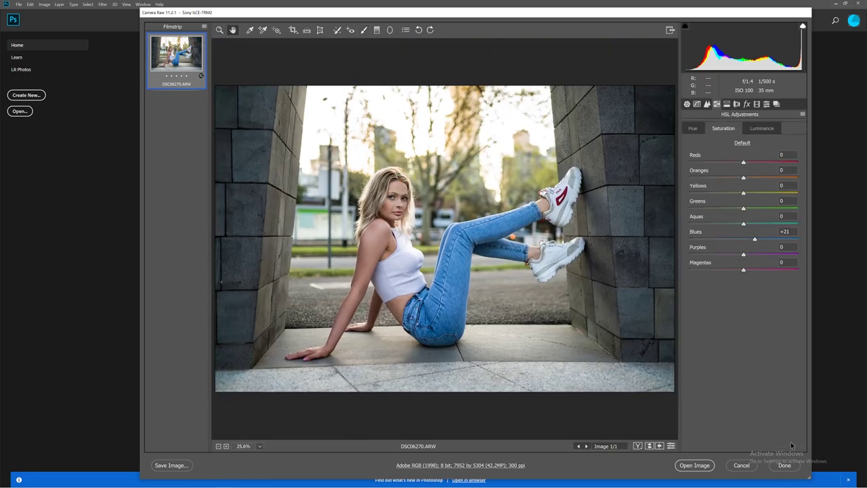
{"action": "left_click", "coordinate": [785, 464]}
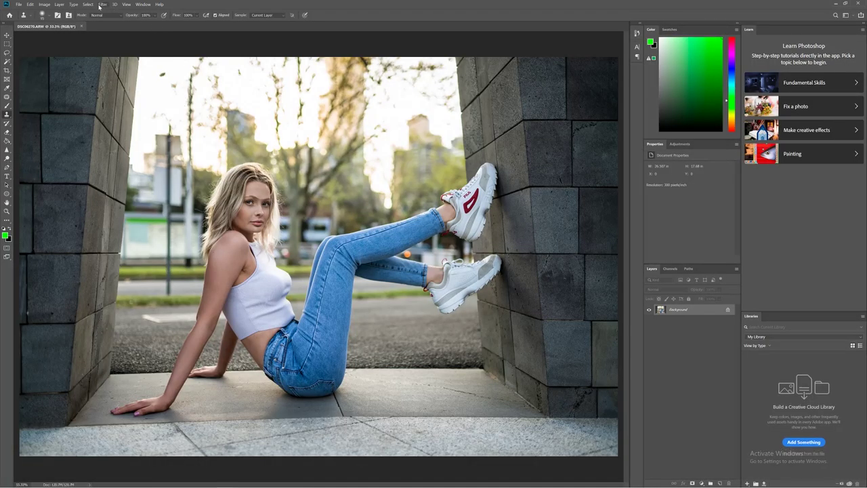
Reshape the outline of the woman's hair with Liquify's Forward Warp tool, reducing the brush size, and apply the filter.
{"action": "left_click", "coordinate": [100, 7]}
{"action": "left_click", "coordinate": [112, 55]}
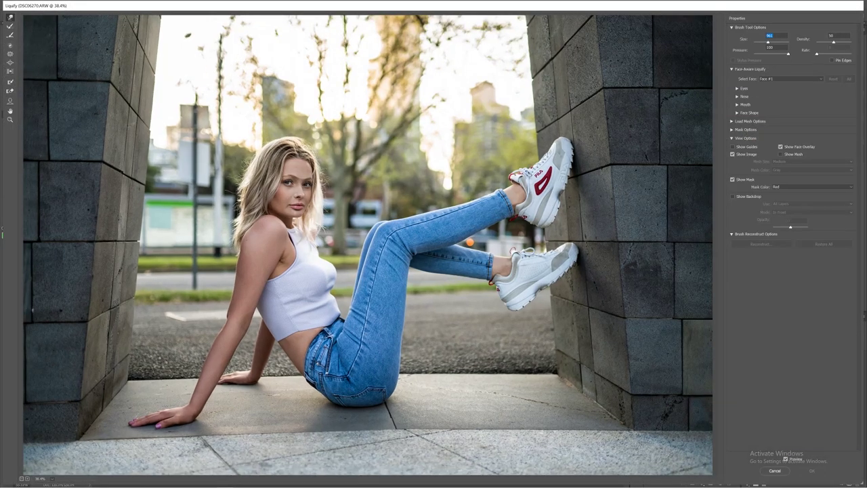
{"action": "key", "text": "ctrl+plus"}
{"action": "key", "text": "ctrl+plus"}
{"action": "scroll", "coordinate": [150, 192], "scroll_direction": "up", "scroll_amount": 1}
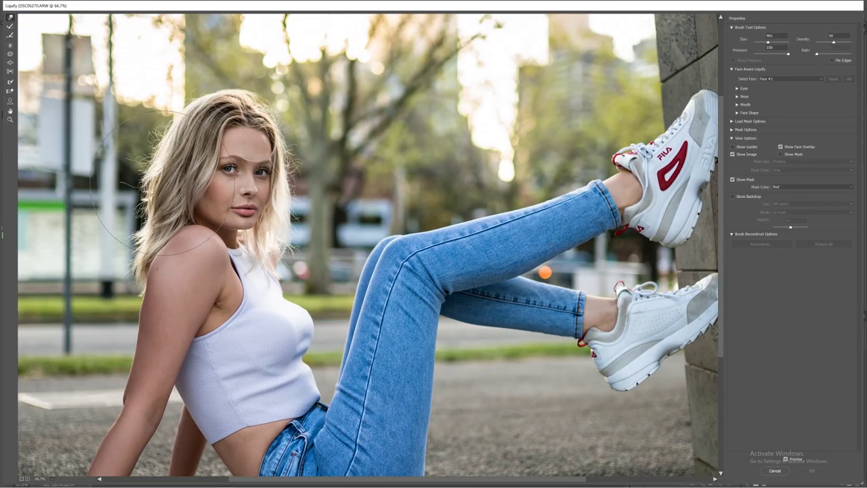
{"action": "mouse_move", "coordinate": [108, 192]}
{"action": "left_mouse_down"}
{"action": "mouse_move", "coordinate": [128, 191]}
{"action": "mouse_move", "coordinate": [122, 183]}
{"action": "left_mouse_up"}
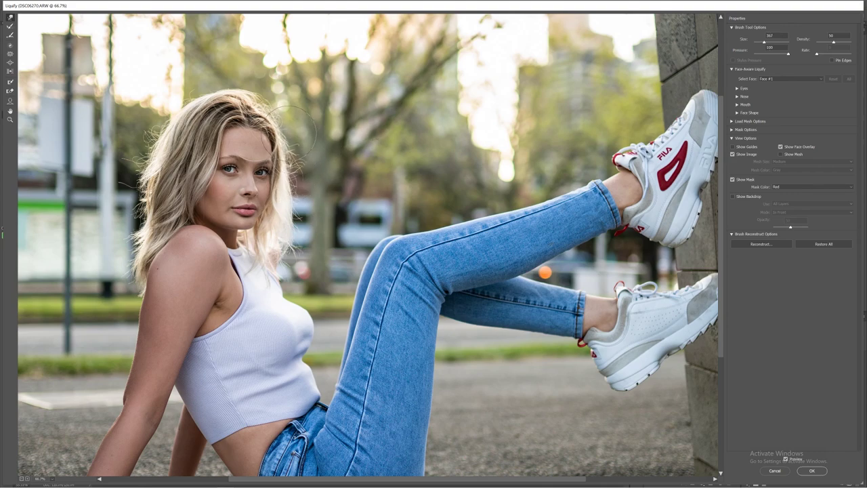
{"action": "left_click", "coordinate": [823, 471]}
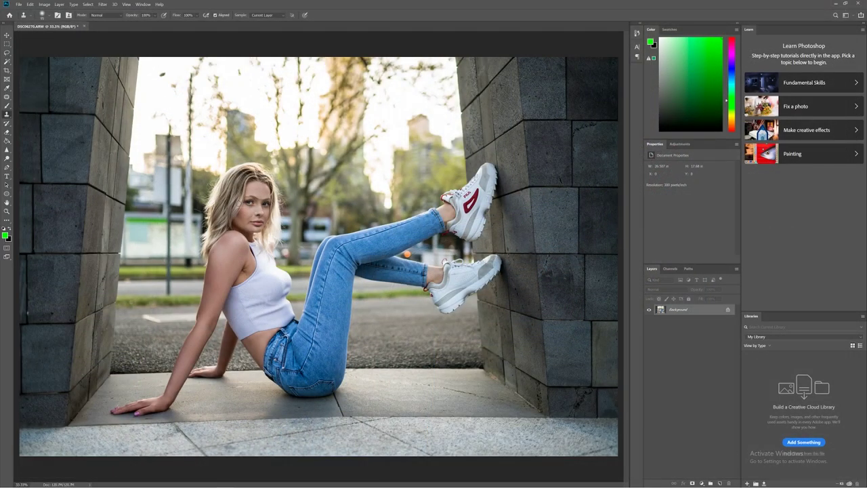
Reopen Liquify, warp the hair ends beside the shoulder and upper arm at 100% zoom, and apply the filter.
{"action": "left_click", "coordinate": [102, 5]}
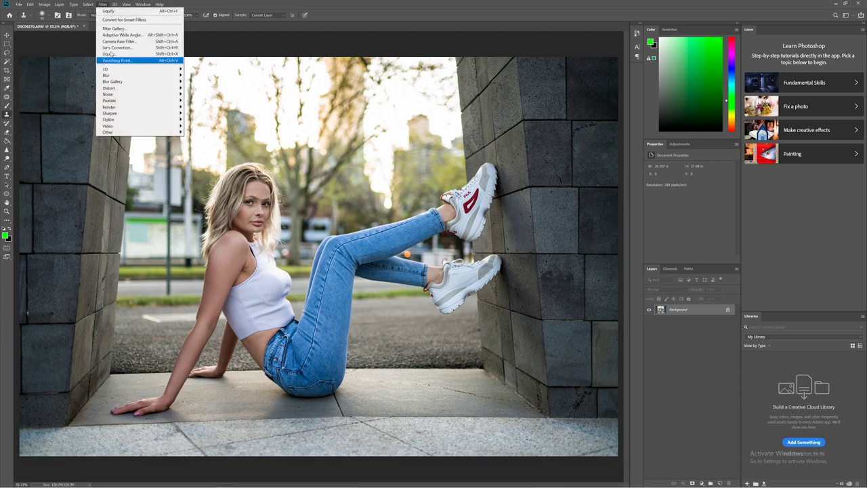
{"action": "left_click", "coordinate": [114, 54]}
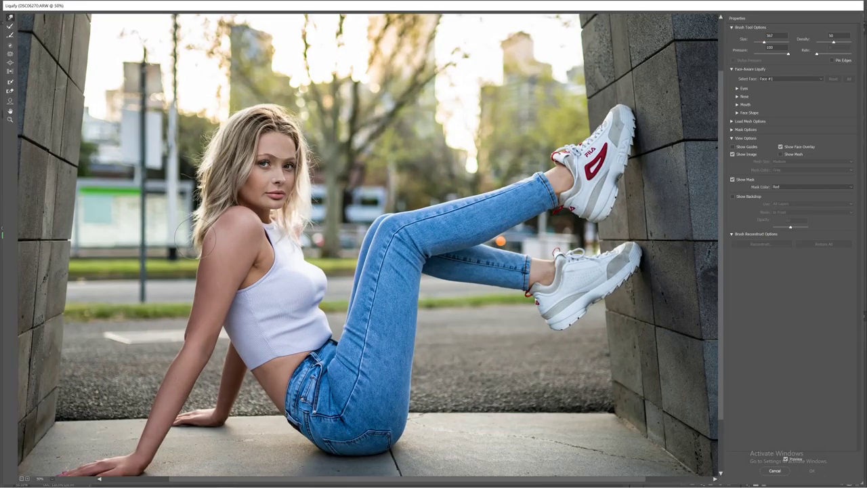
{"action": "left_click_drag", "start_coordinate": [582, 479], "coordinate": [511, 479]}
{"action": "scroll", "coordinate": [295, 234], "scroll_direction": "up", "scroll_amount": 1}
{"action": "key", "text": "ctrl+plus"}
{"action": "scroll", "coordinate": [281, 265], "scroll_direction": "down", "scroll_amount": 1}
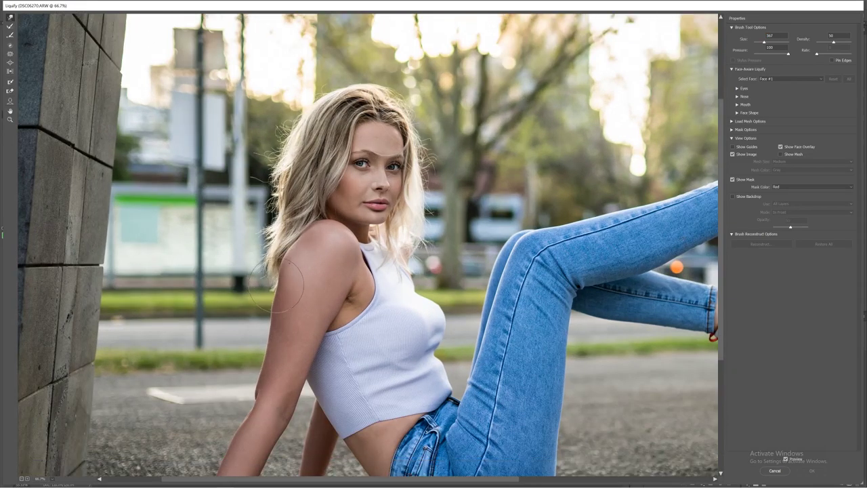
{"action": "scroll", "coordinate": [271, 265], "scroll_direction": "up", "scroll_amount": 1}
{"action": "mouse_move", "coordinate": [228, 267]}
{"action": "left_mouse_down"}
{"action": "mouse_move", "coordinate": [243, 254]}
{"action": "mouse_move", "coordinate": [241, 277]}
{"action": "left_mouse_up"}
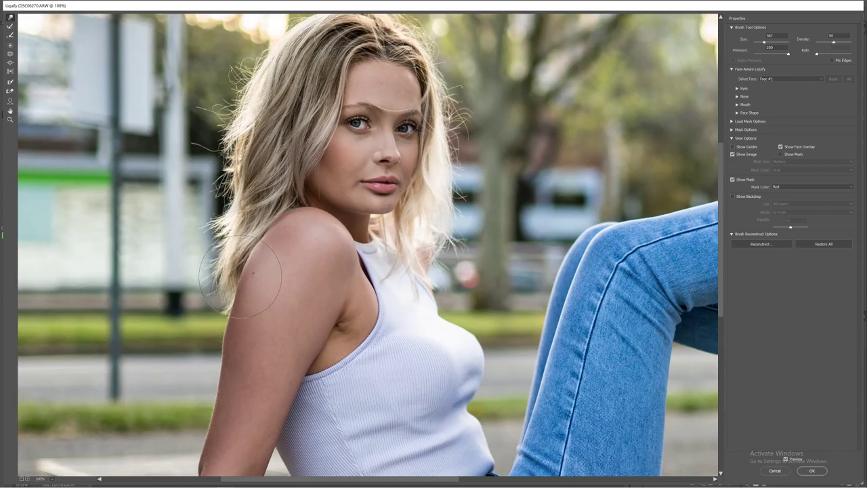
{"action": "left_click_drag", "start_coordinate": [260, 229], "coordinate": [256, 225]}
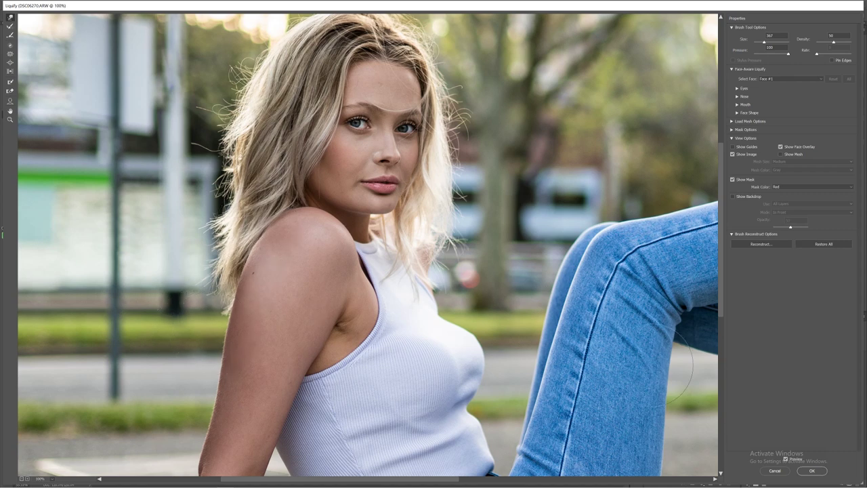
{"action": "left_click", "coordinate": [825, 470]}
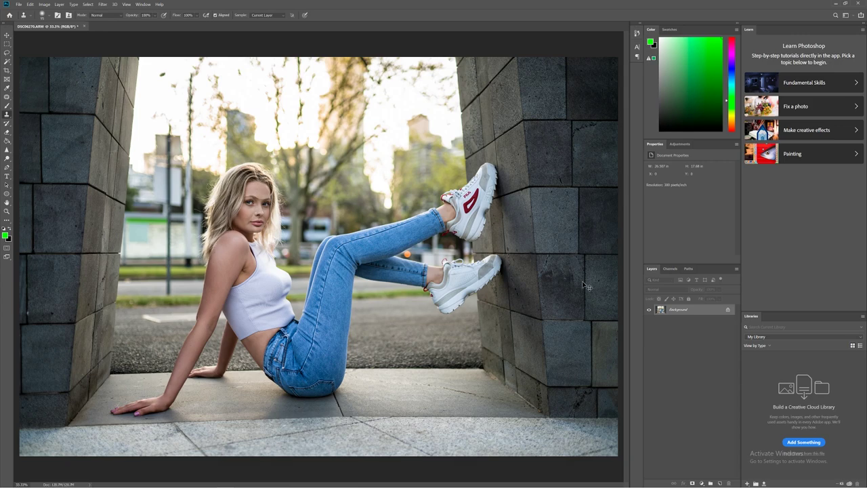
{"action": "key", "text": "ctrl+minus"}
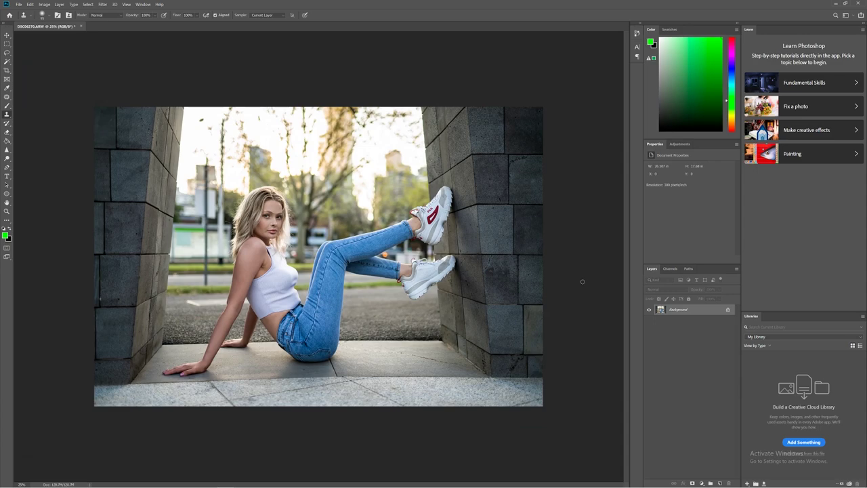